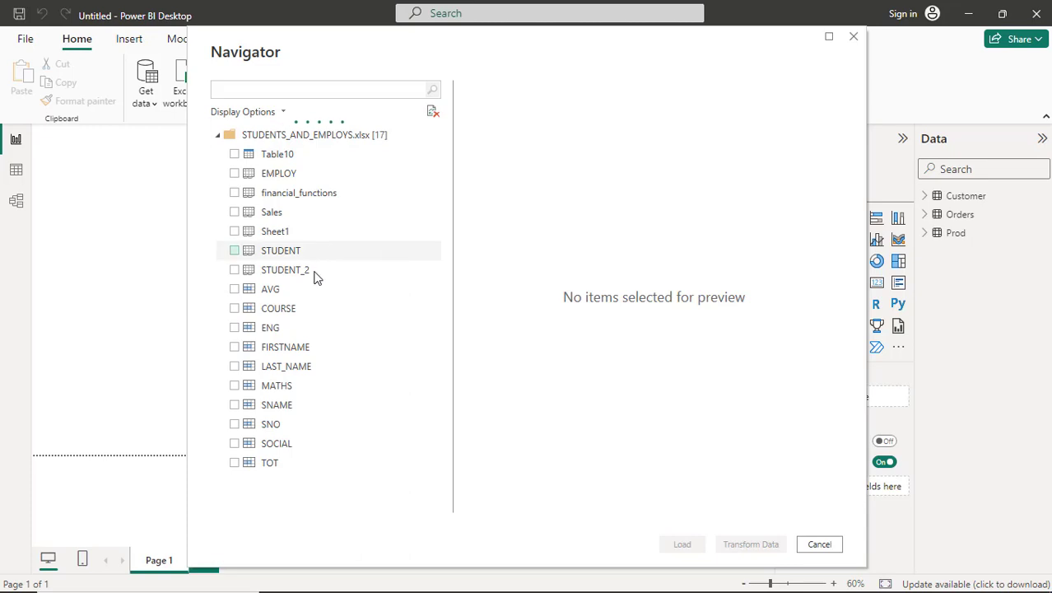
Step: Choose the STUDENT sheet of STUDENTS_AND_EMPLOYS.xlsx, check its preview columns, and open it for data transformation
click(234, 251)
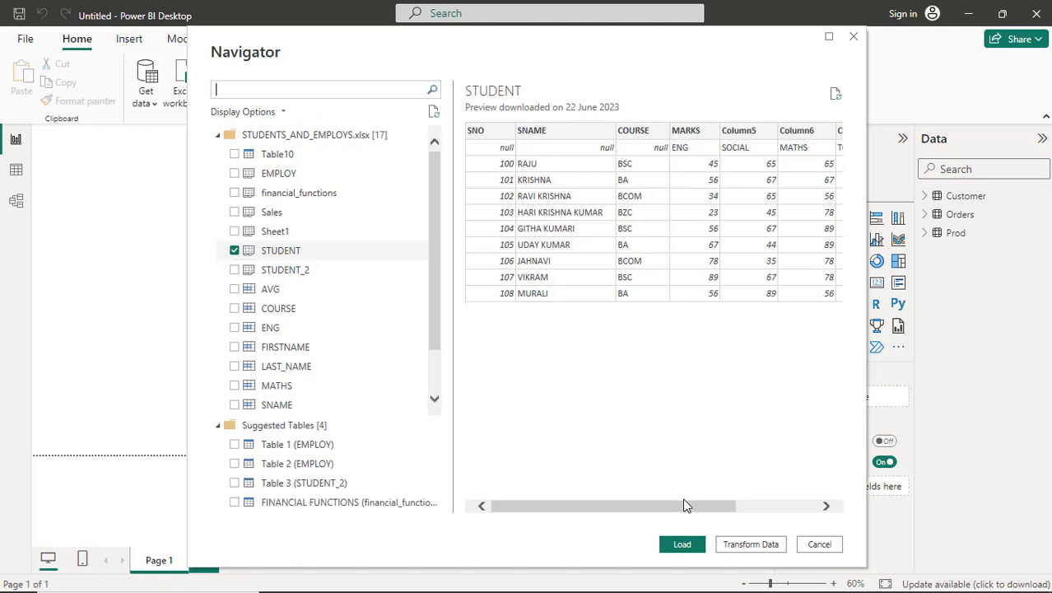
drag(681, 510, 794, 489)
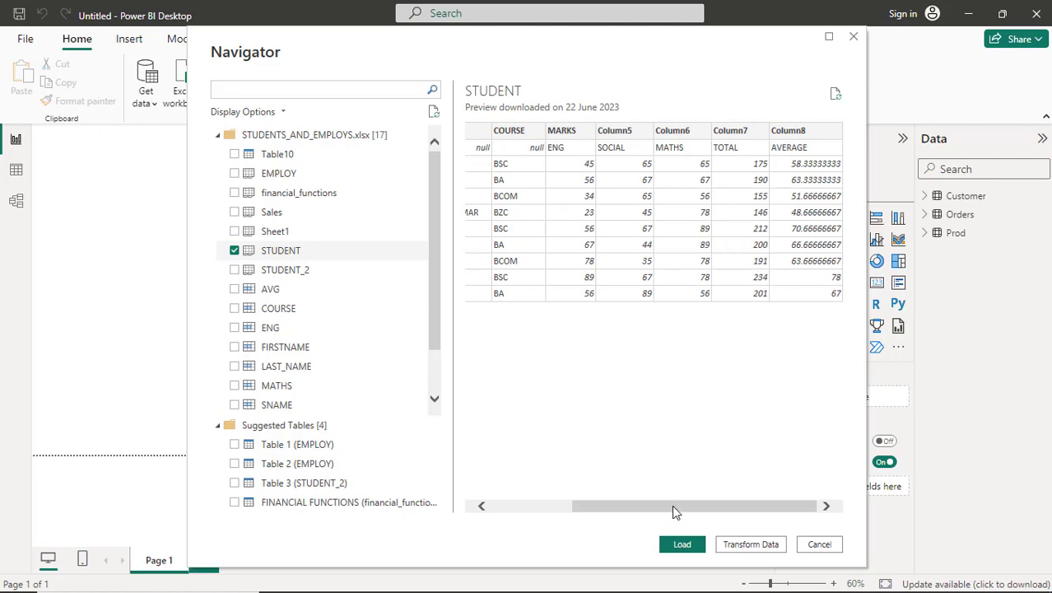
drag(671, 505, 554, 505)
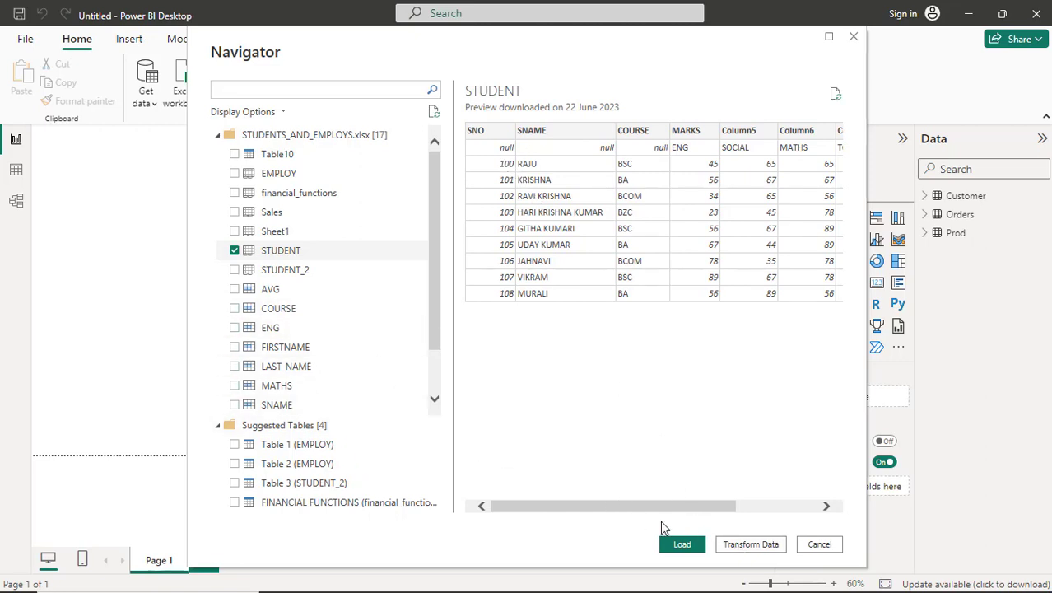
click(738, 544)
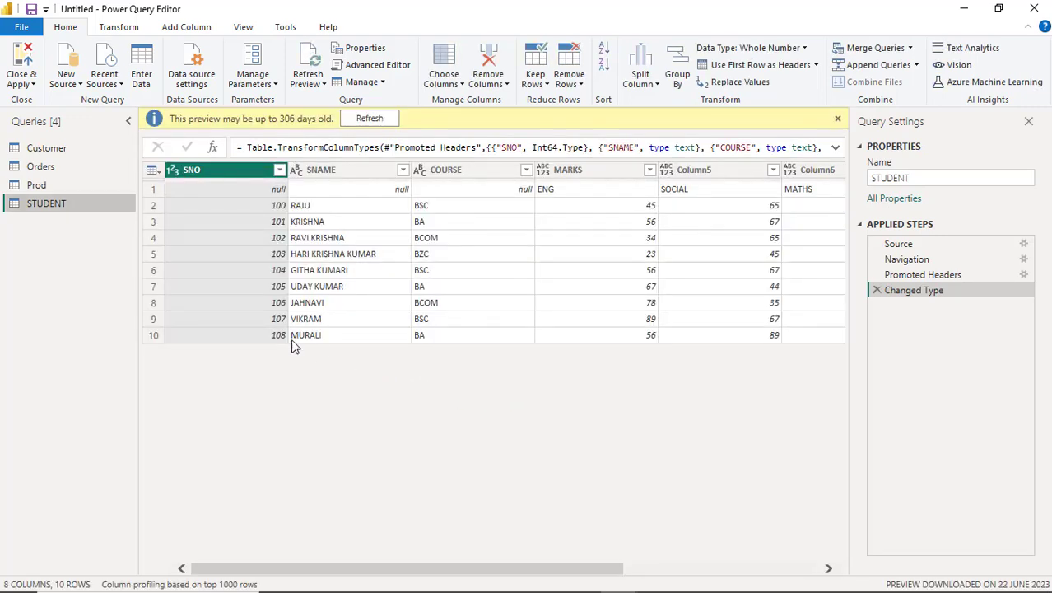
Step: Select the first row of the STUDENT query and apply Remove Blank Rows
click(206, 190)
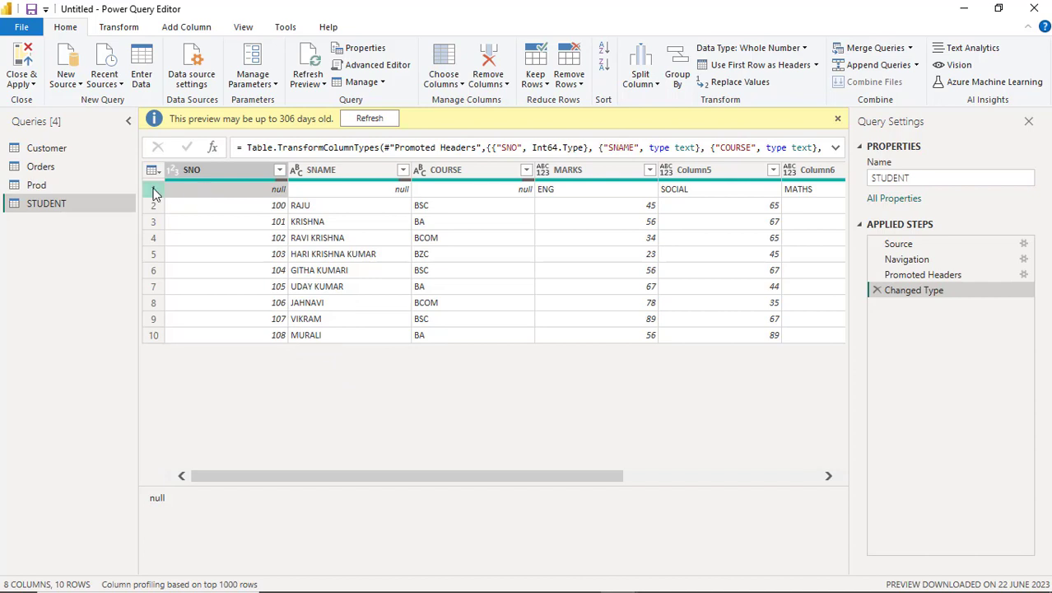
click(154, 191)
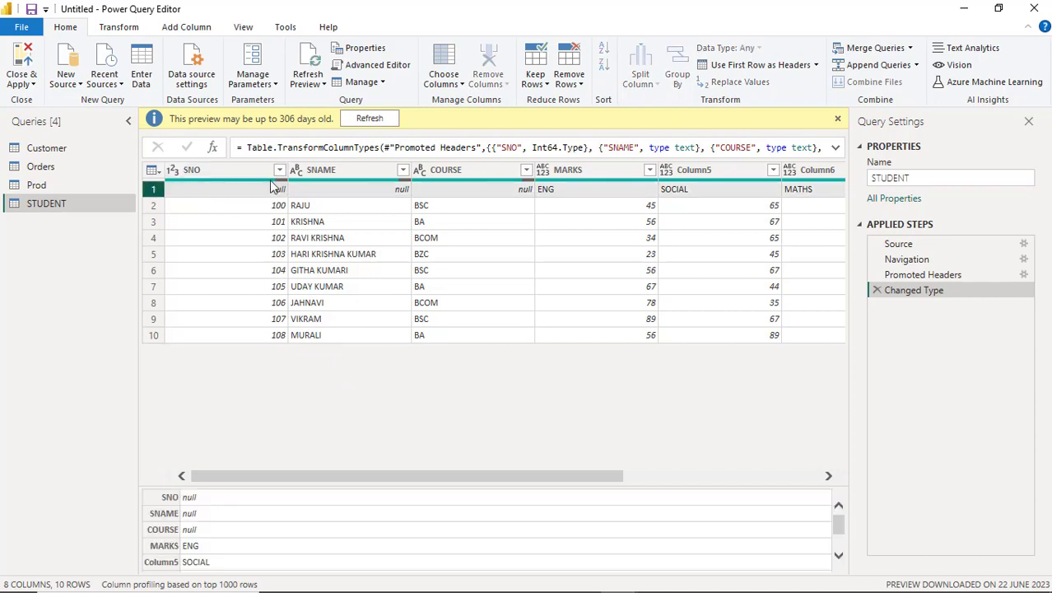
click(580, 86)
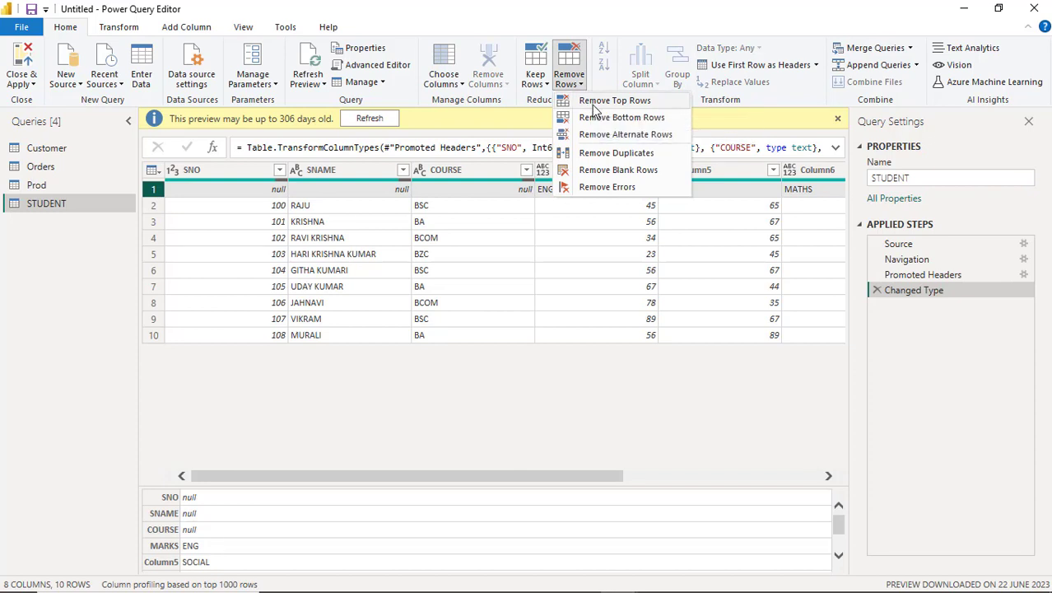
click(617, 170)
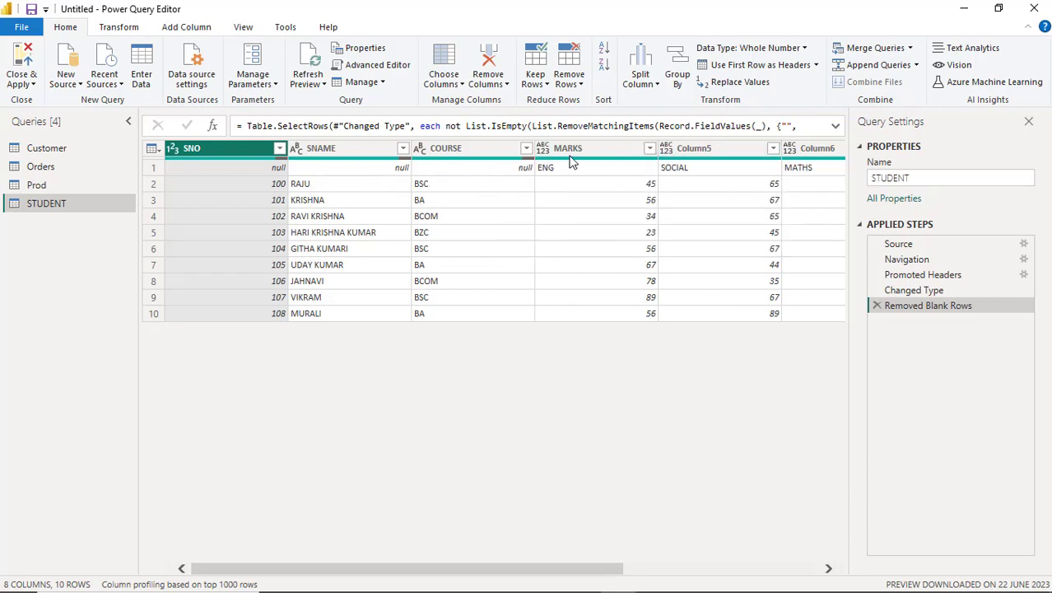
Step: Examine the COURSE, MARKS and Column5 columns and the commands available for removing or changing Column5
click(699, 149)
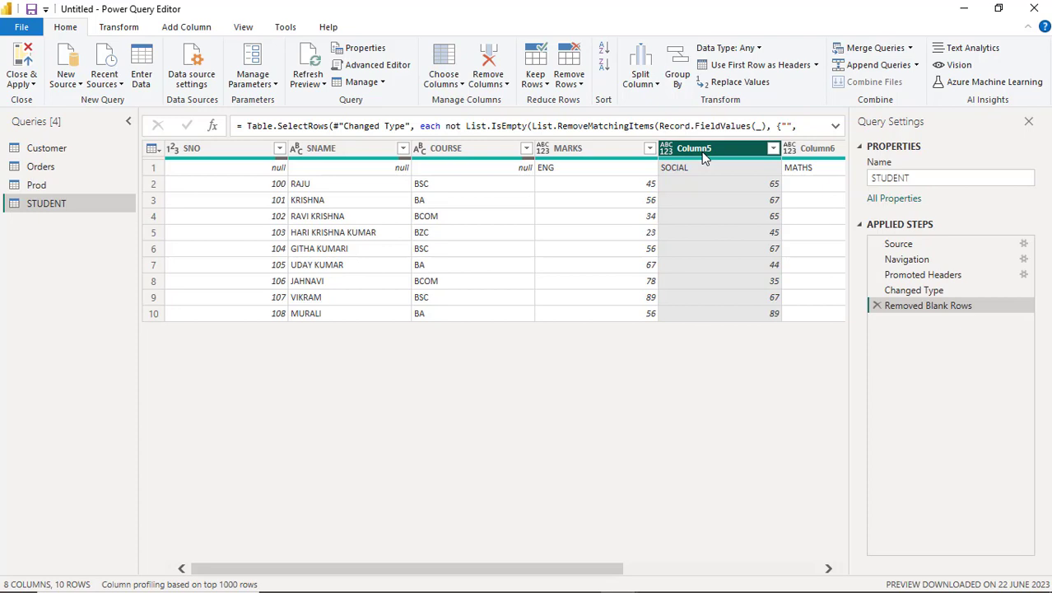
click(563, 153)
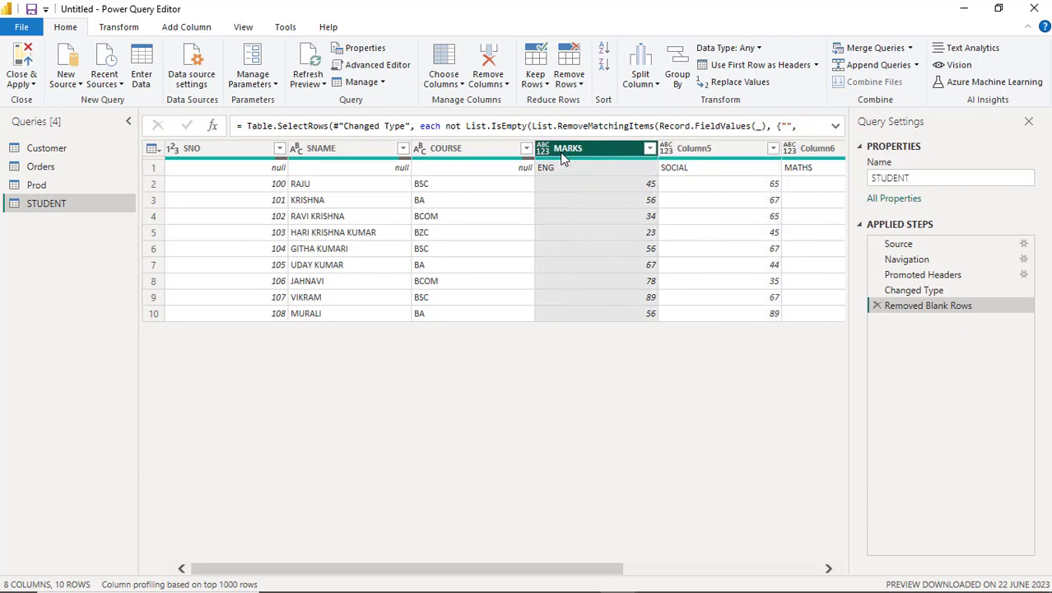
click(476, 150)
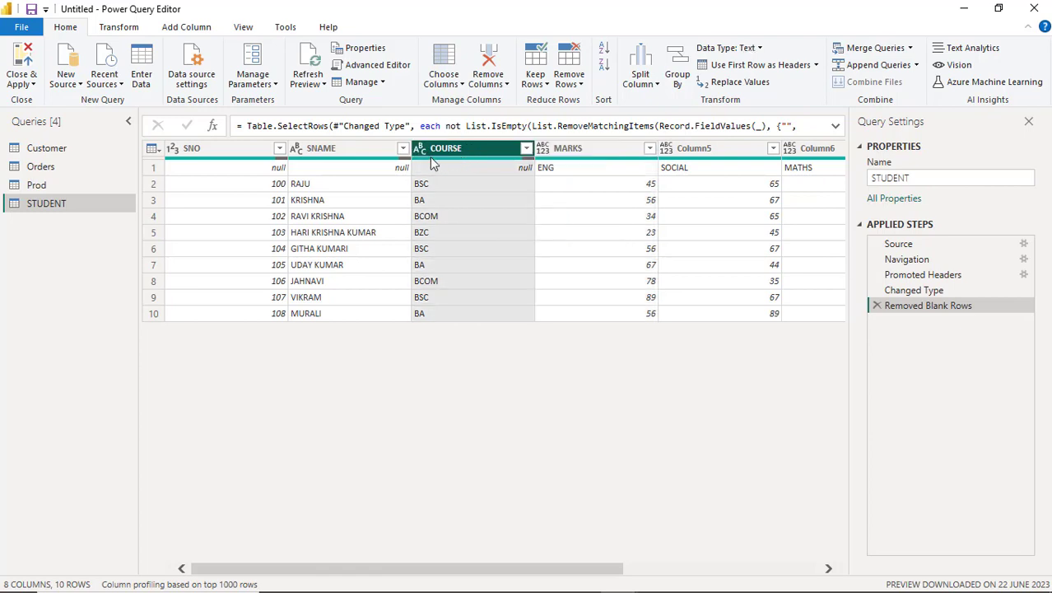
click(699, 149)
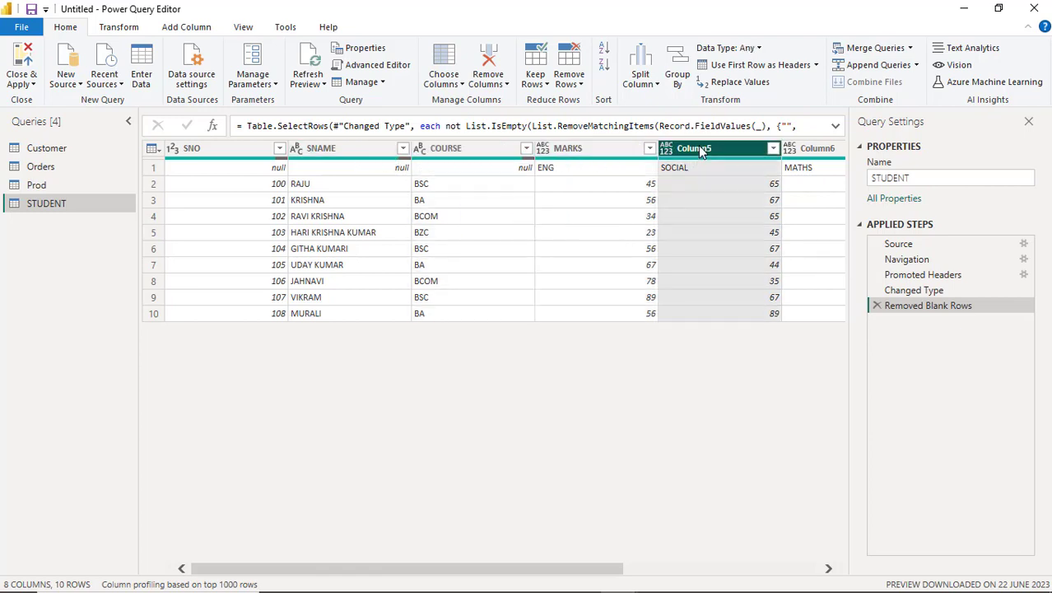
click(703, 153)
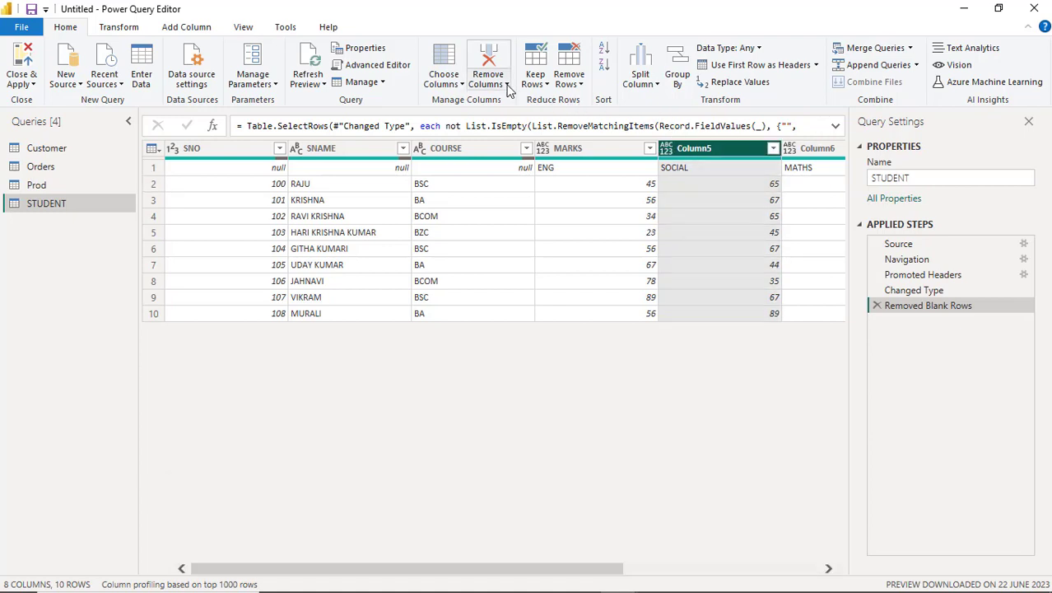
click(507, 85)
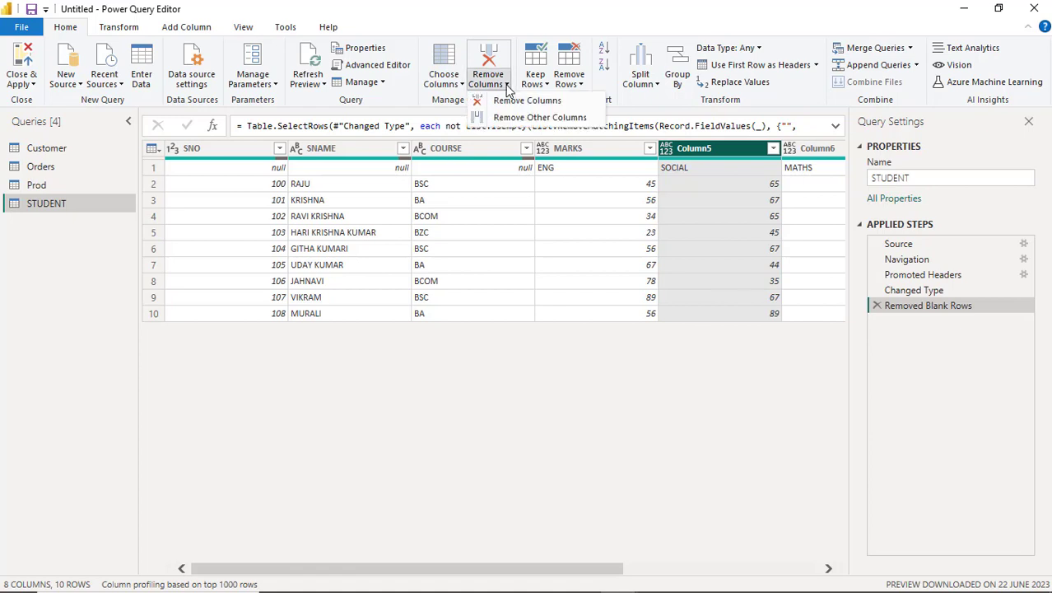
right_click(743, 145)
right_click(743, 148)
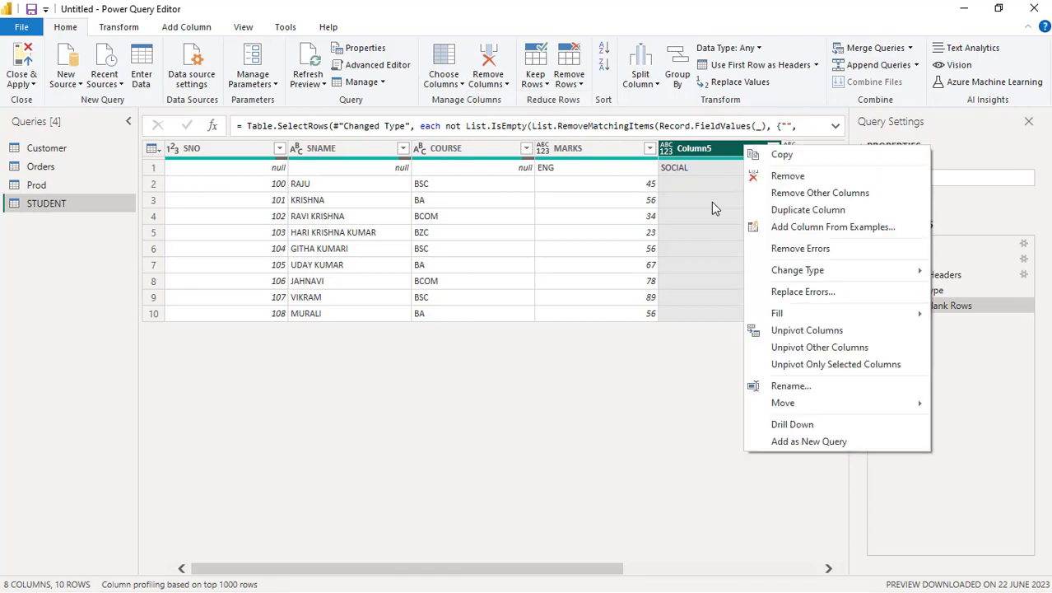
click(713, 205)
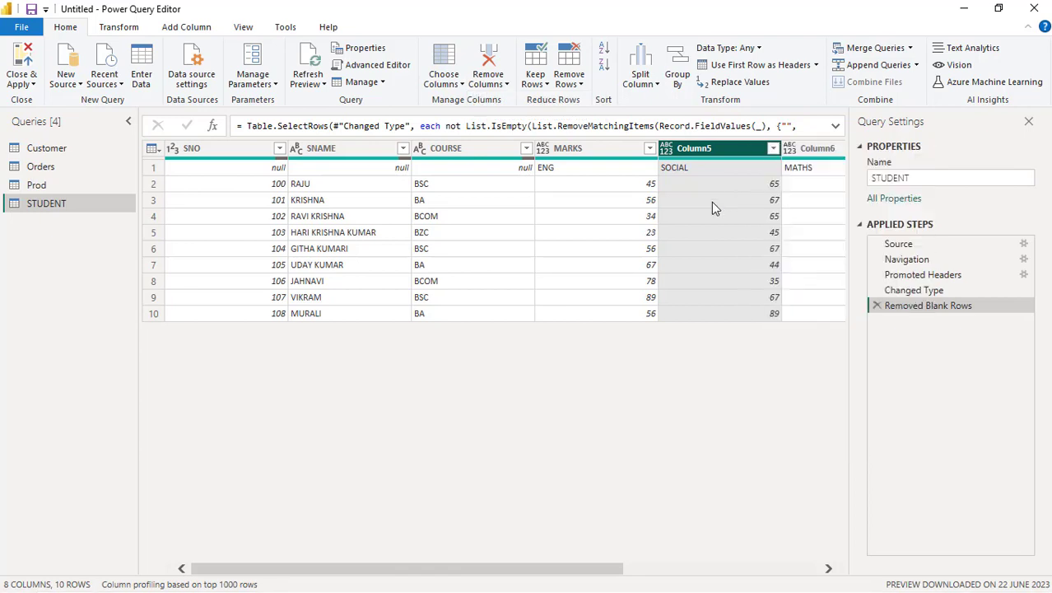
click(713, 204)
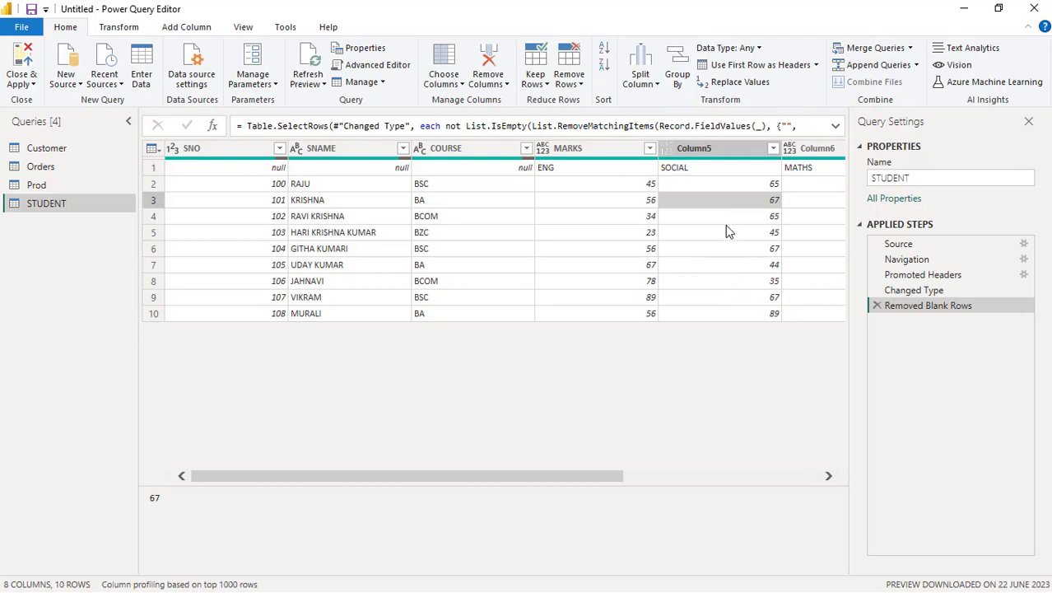
click(609, 153)
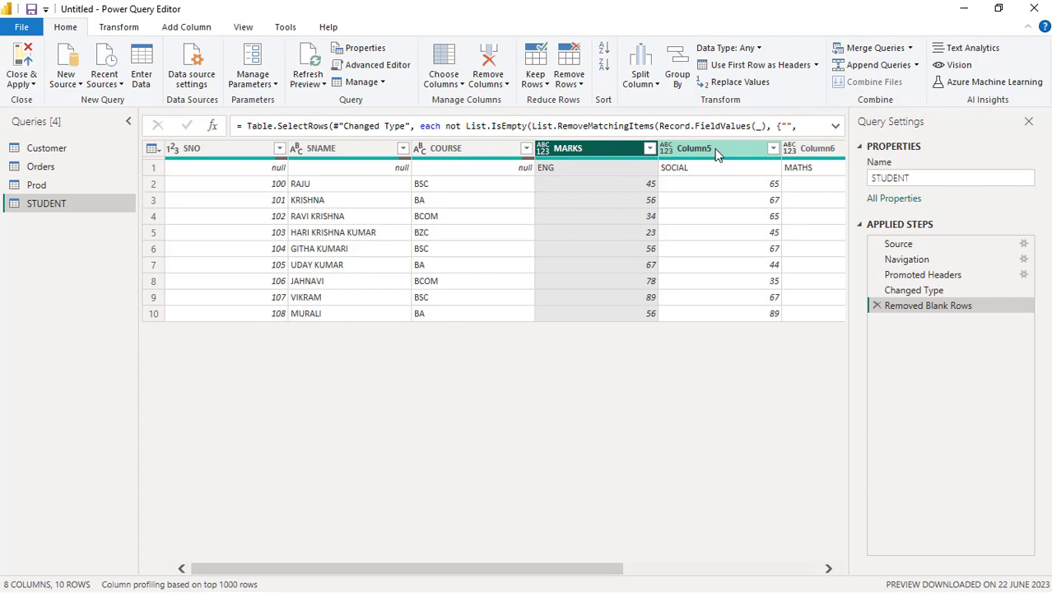
Step: Remove the top 1 row, which holds the subject sub-headings, from the STUDENT query
right_click(253, 172)
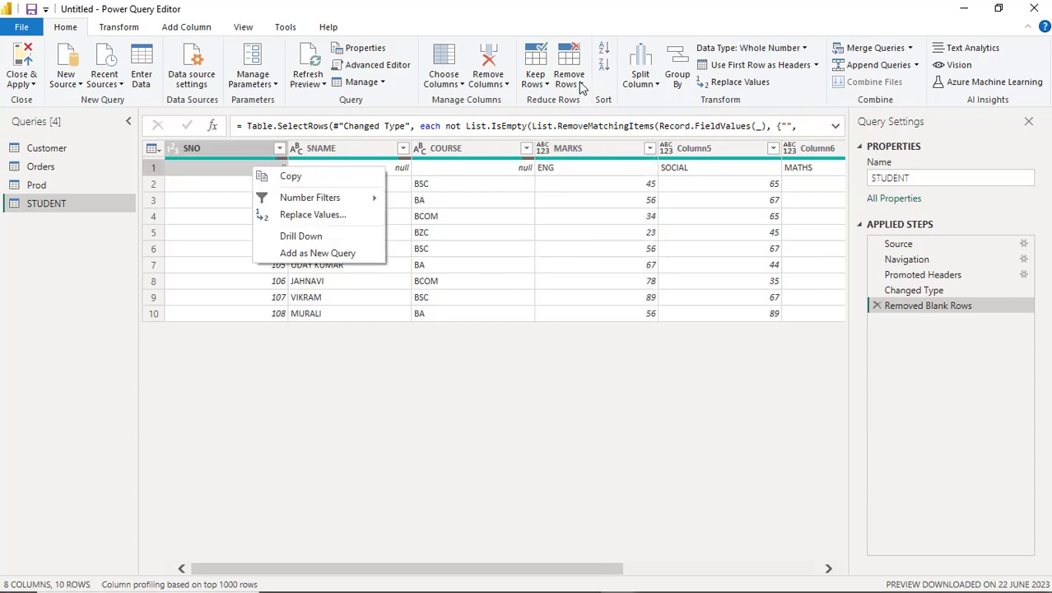
click(580, 86)
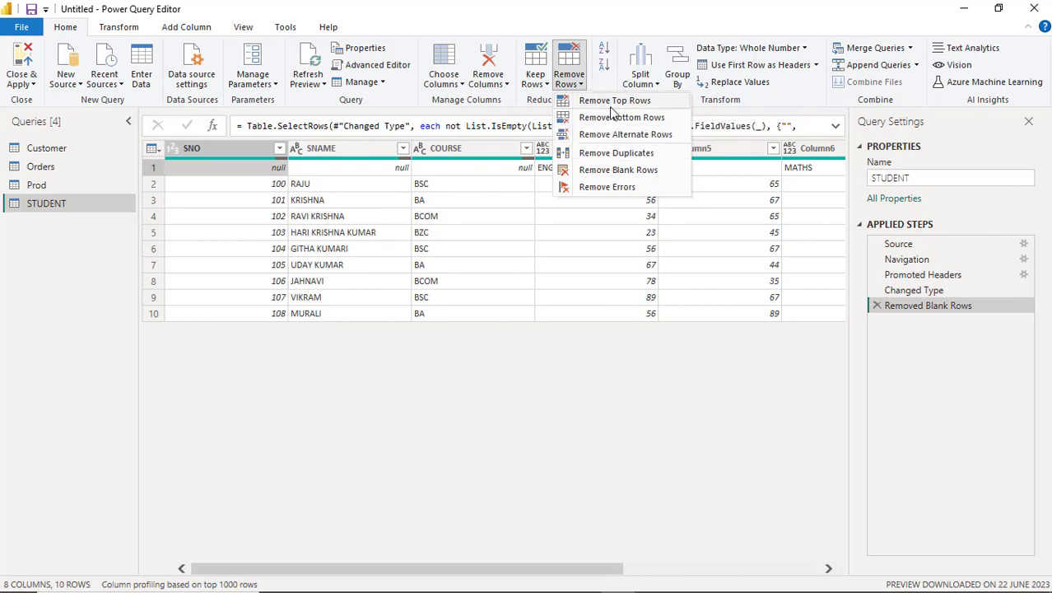
click(614, 101)
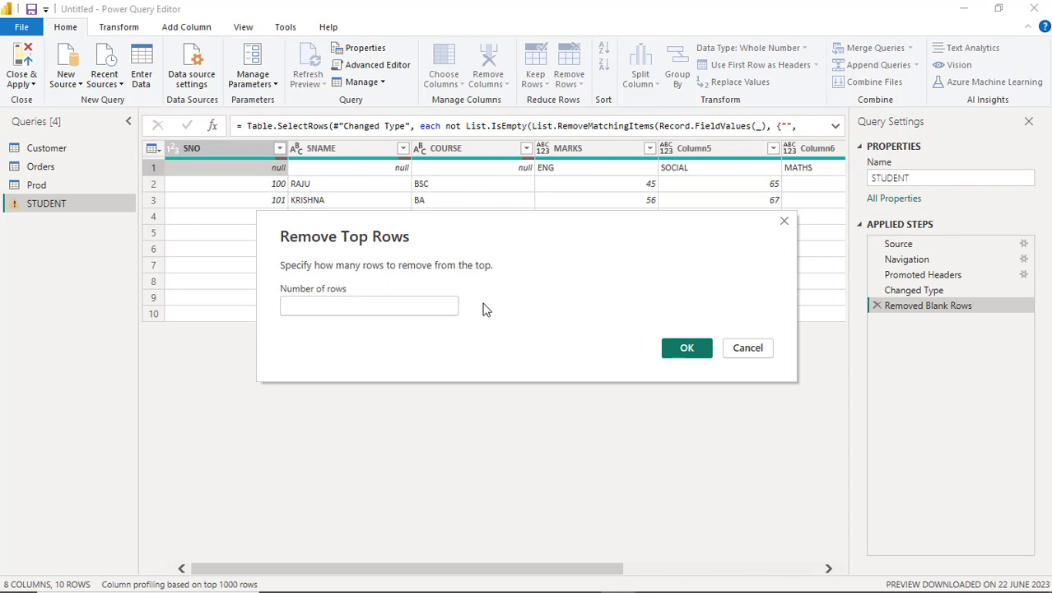
text(1)
click(683, 348)
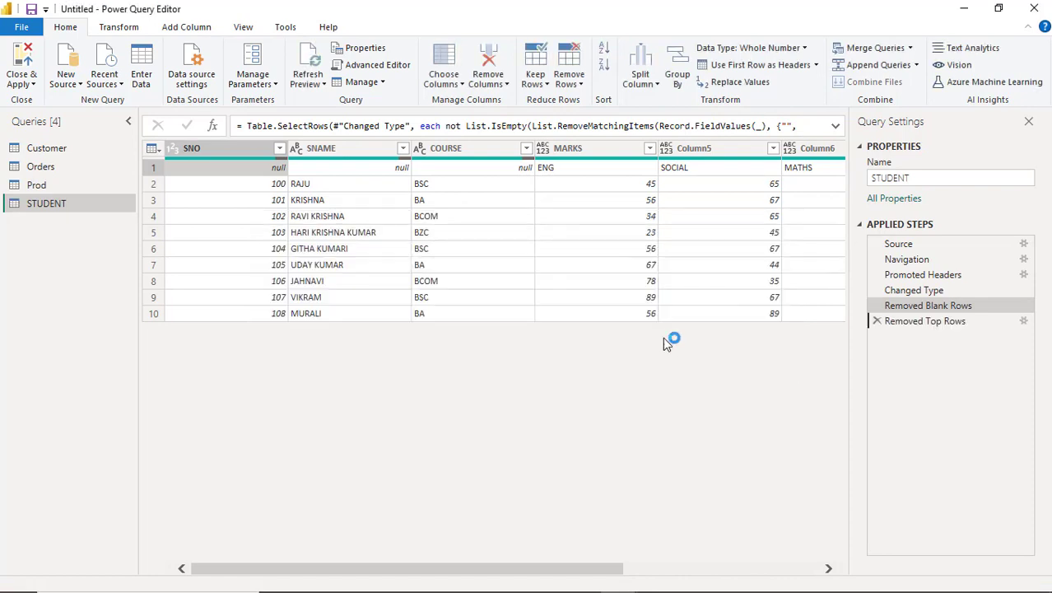
Step: Rename the Column5 column as Telugu
click(709, 149)
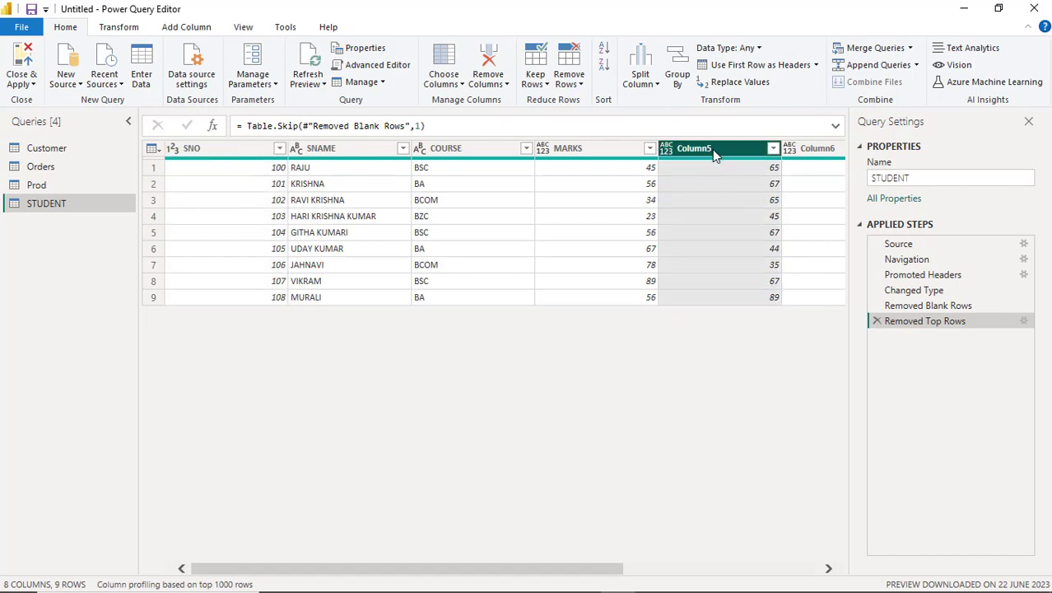
right_click(713, 151)
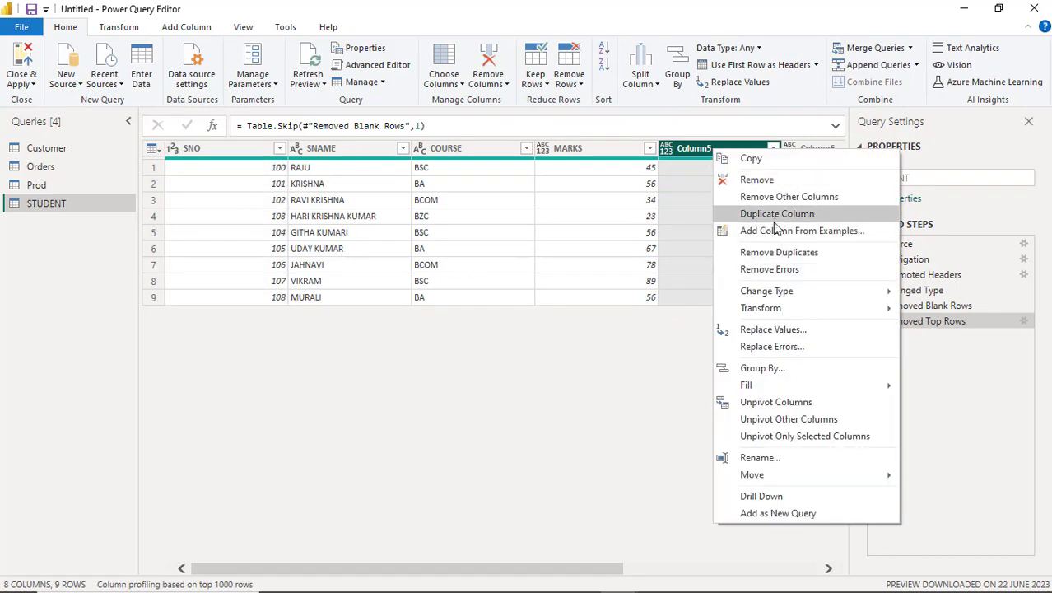
click(778, 458)
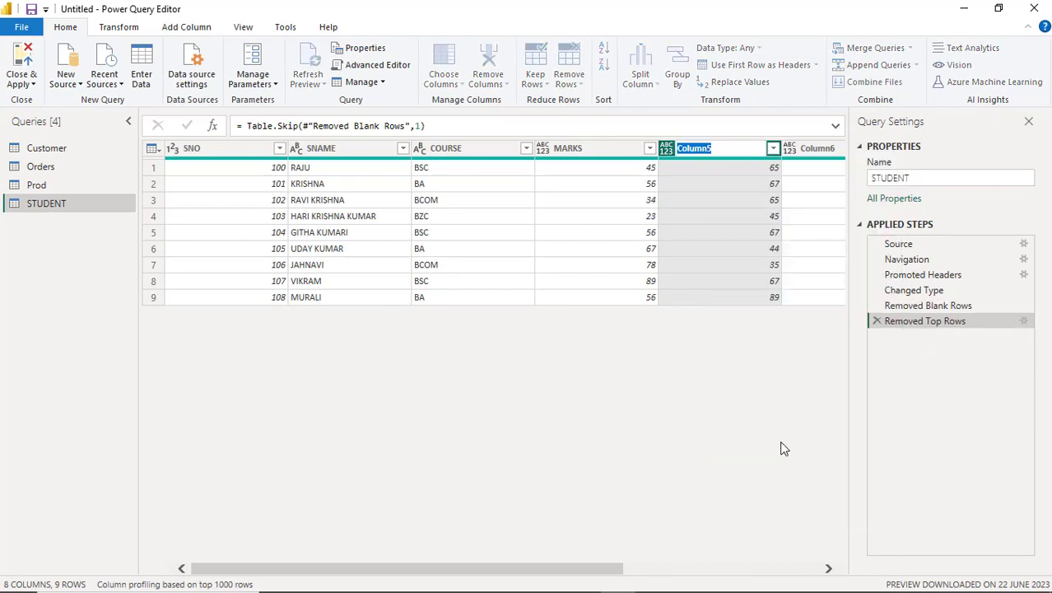
text(Telugu)
key(Return)
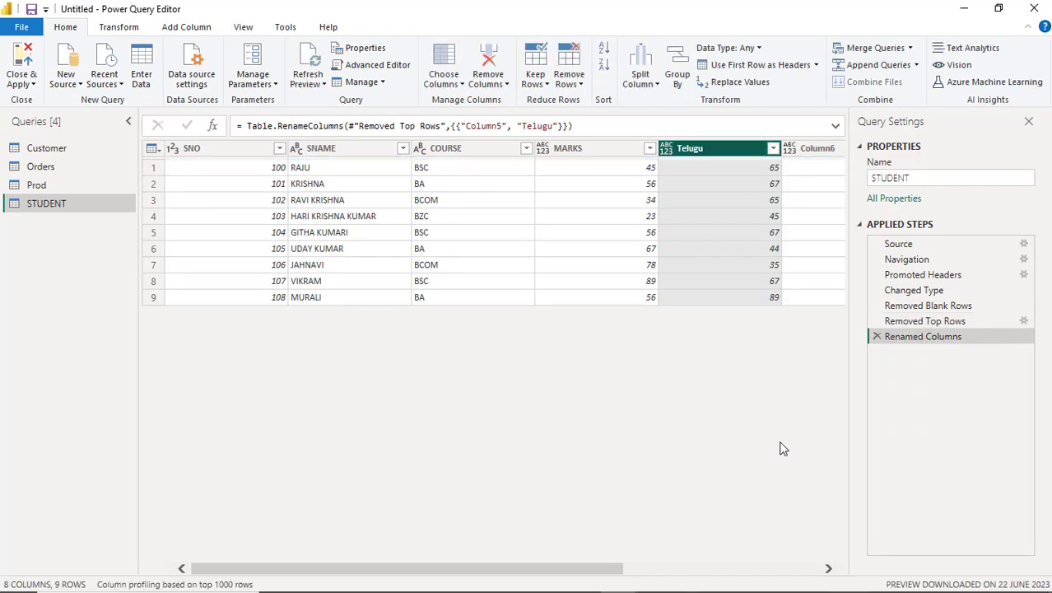
Step: Look over the remaining columns of the table and rename the MARKS column as english
click(828, 568)
click(828, 568)
click(828, 568)
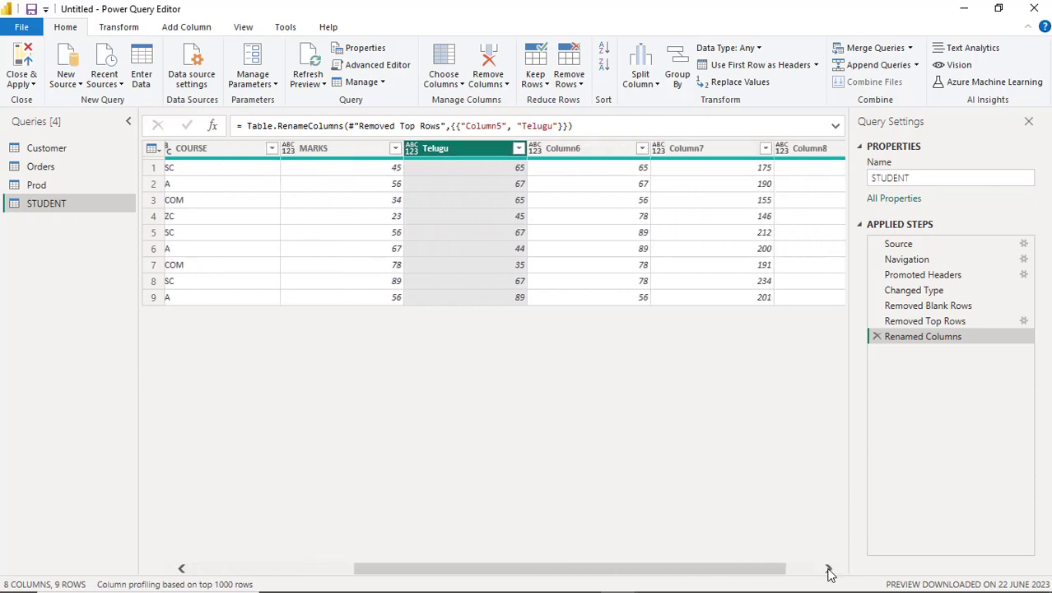
click(828, 567)
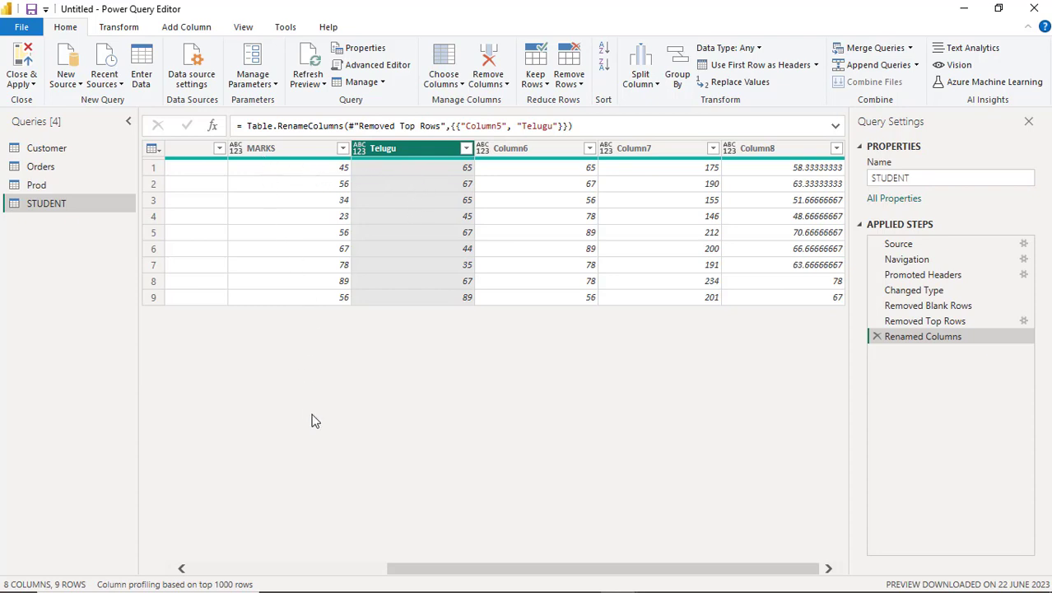
click(182, 568)
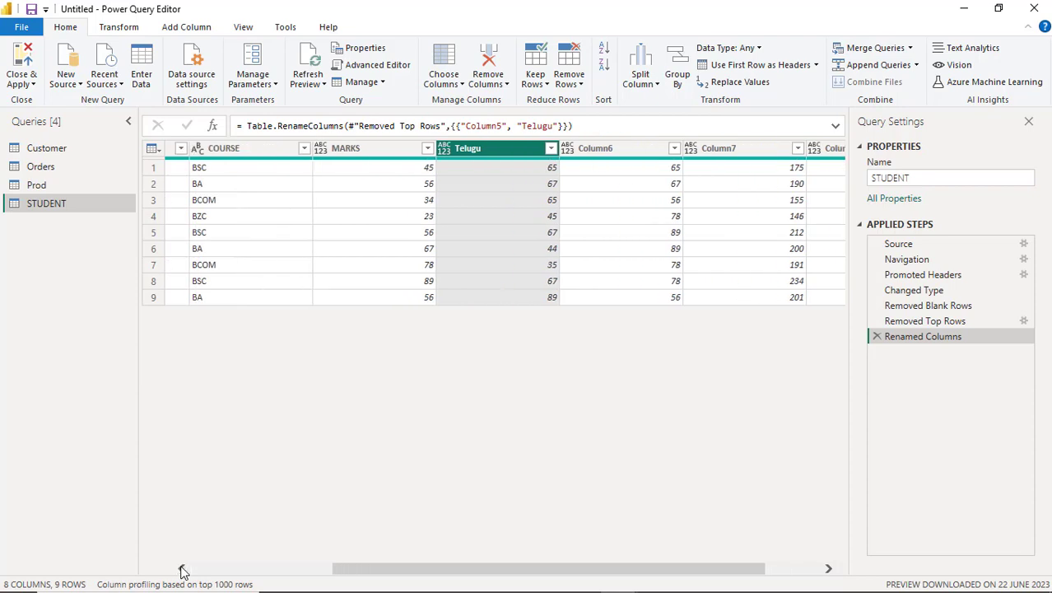
click(182, 568)
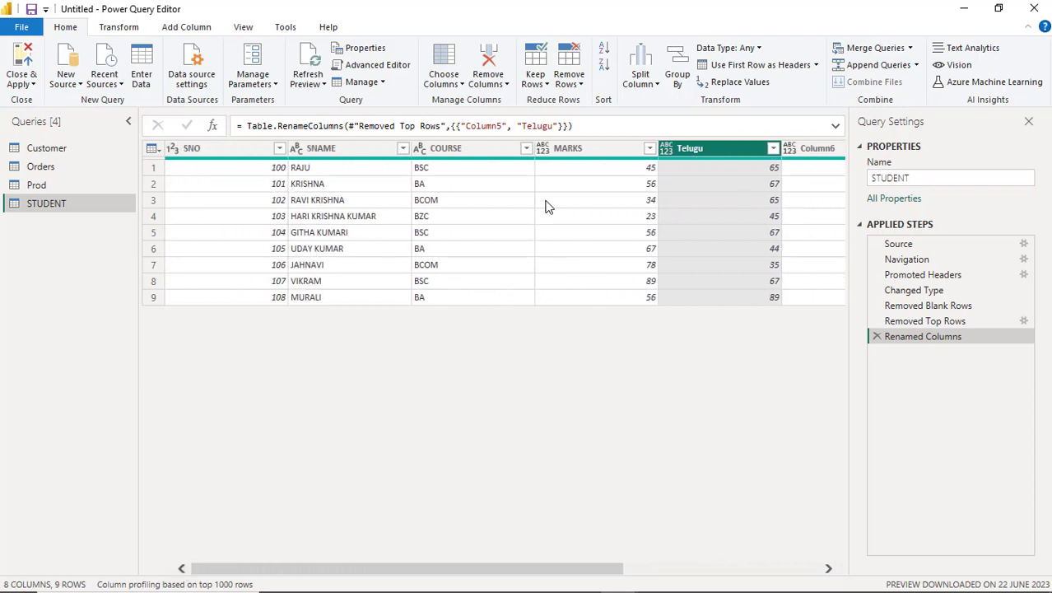
right_click(576, 156)
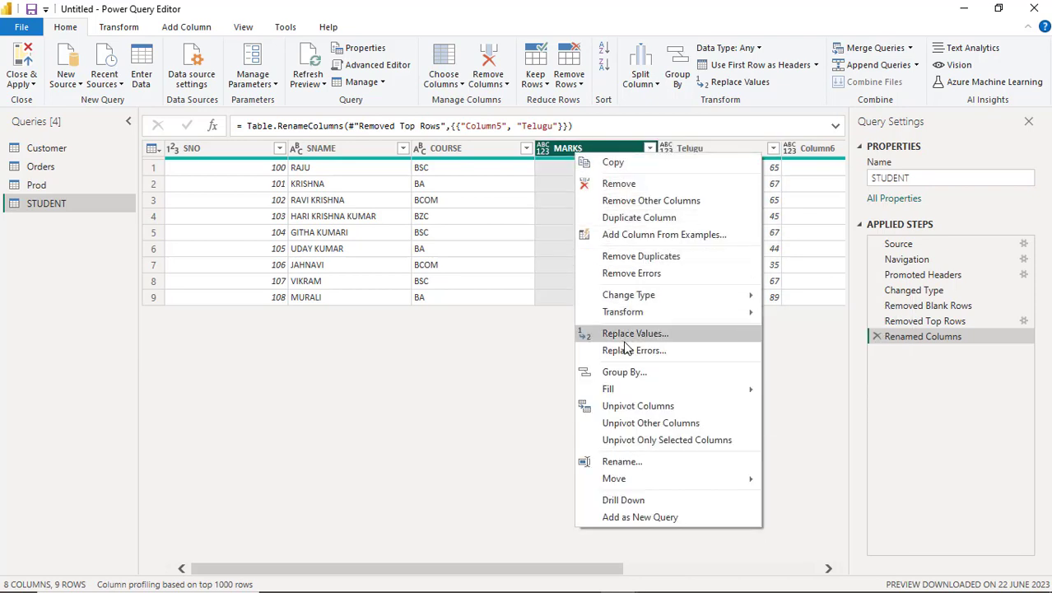
click(631, 461)
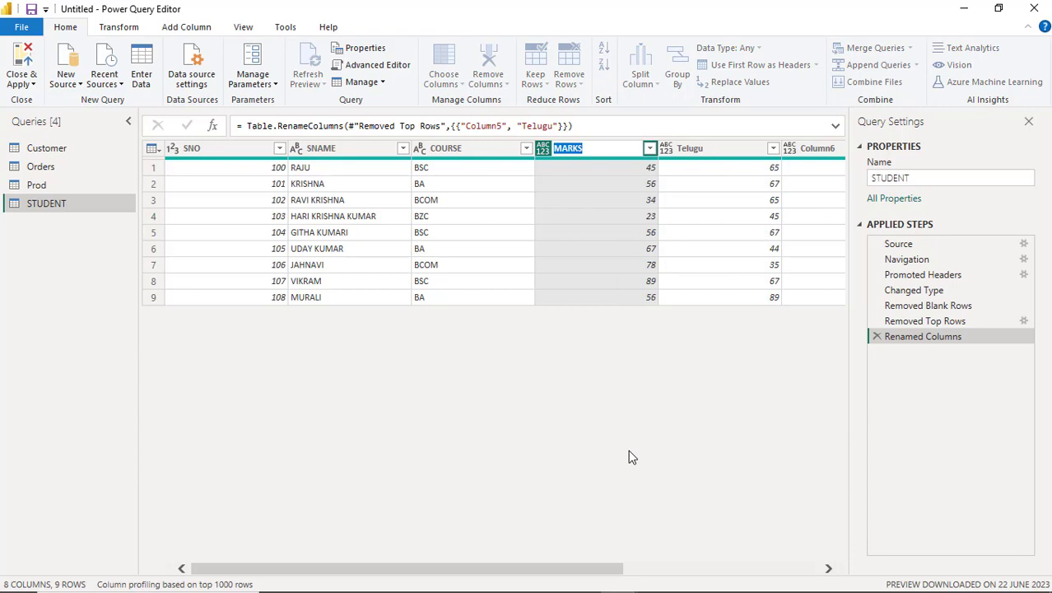
text(E)
key(Escape)
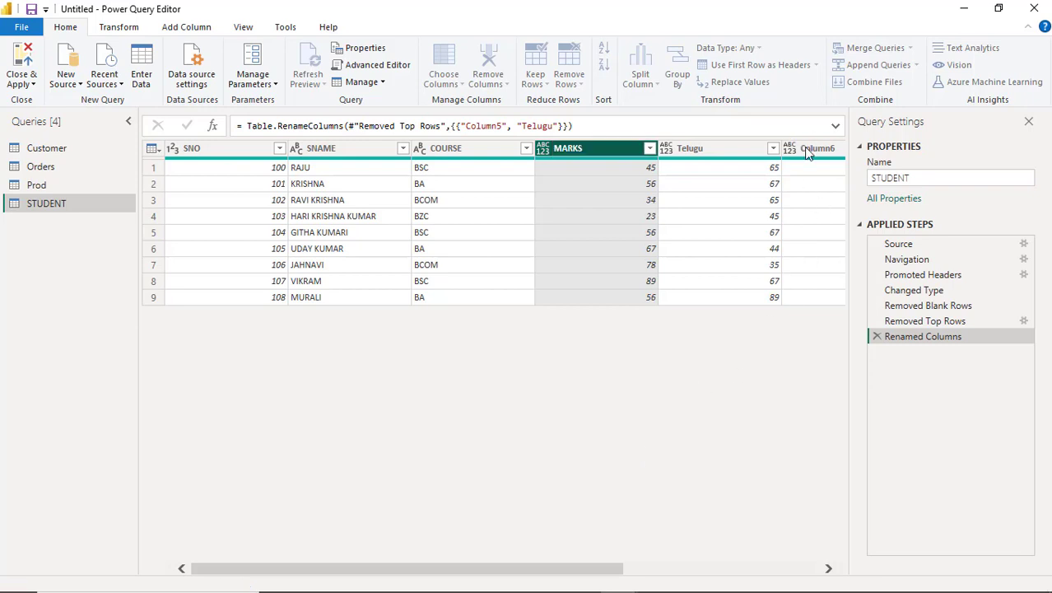
Step: Rename the Column6 column of the STUDENT query as maths
right_click(807, 151)
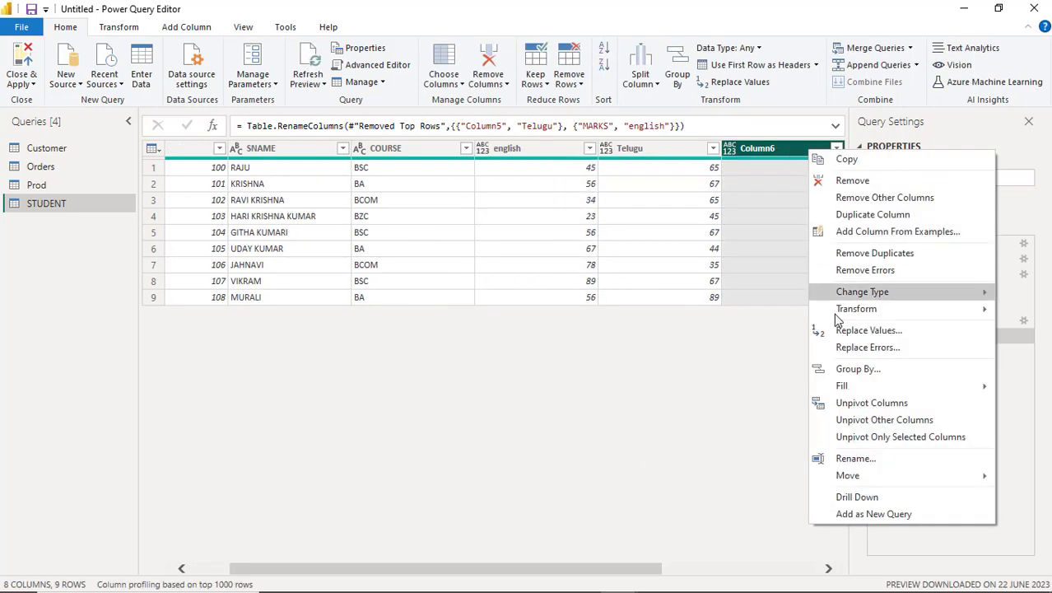
click(863, 460)
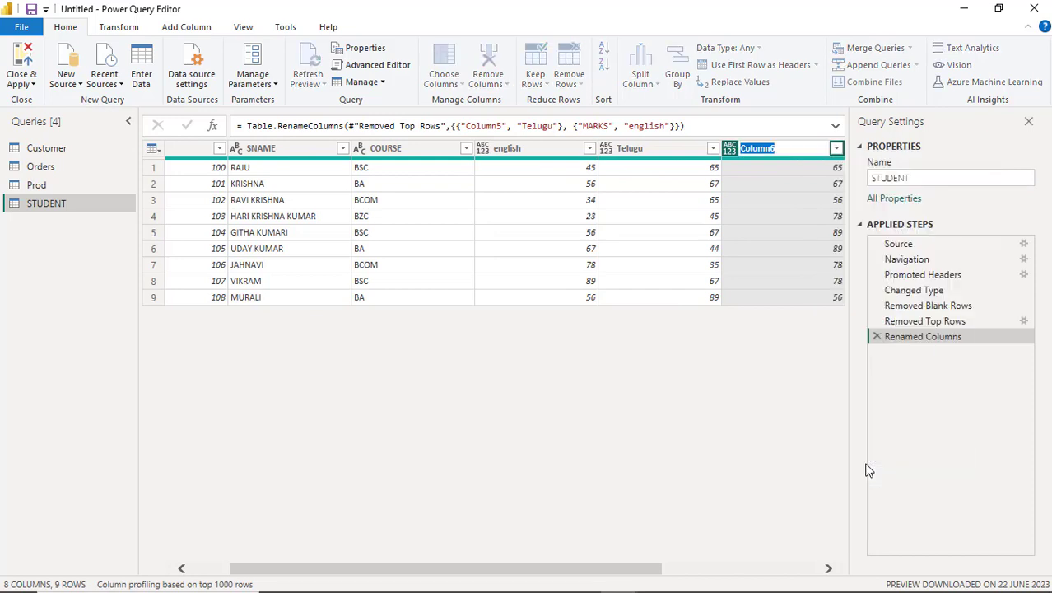
text(maths)
Step: Remove the Column7 and Column8 columns from the STUDENT query
click(828, 570)
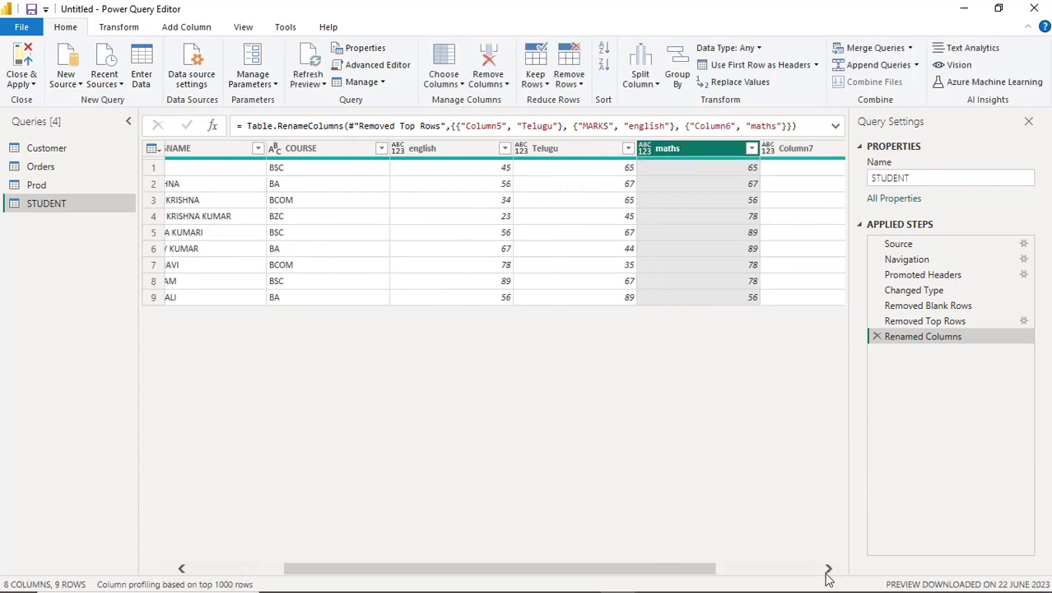
click(828, 569)
click(828, 569)
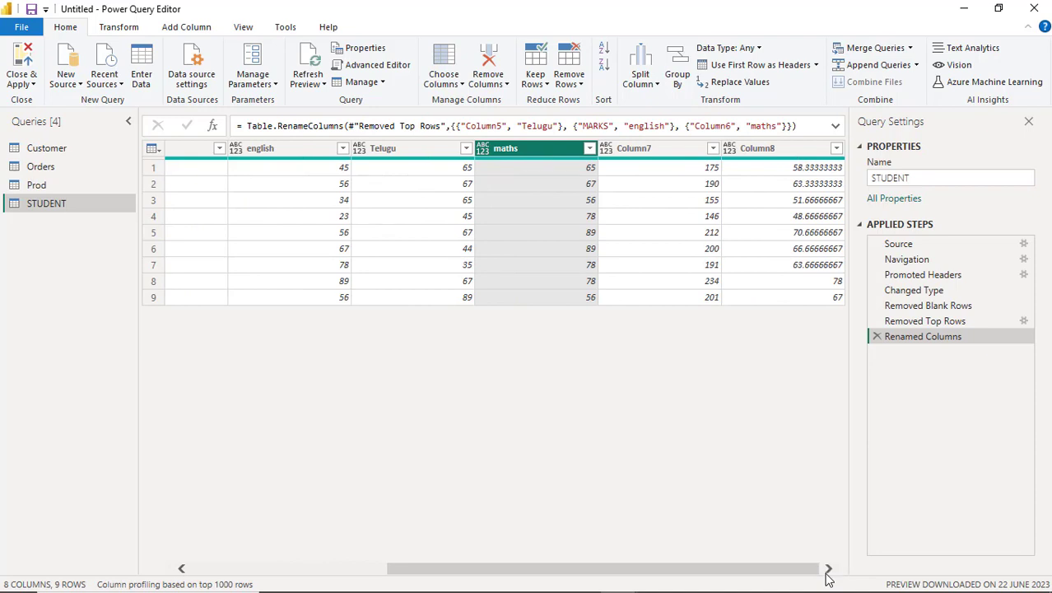
click(181, 568)
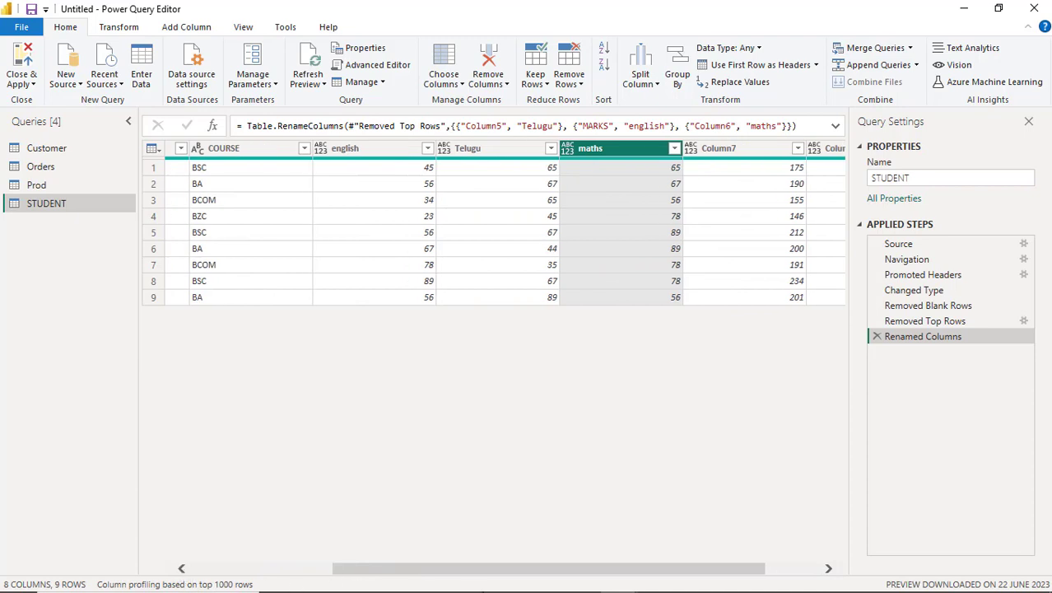
mouse_move(738, 564)
click(828, 568)
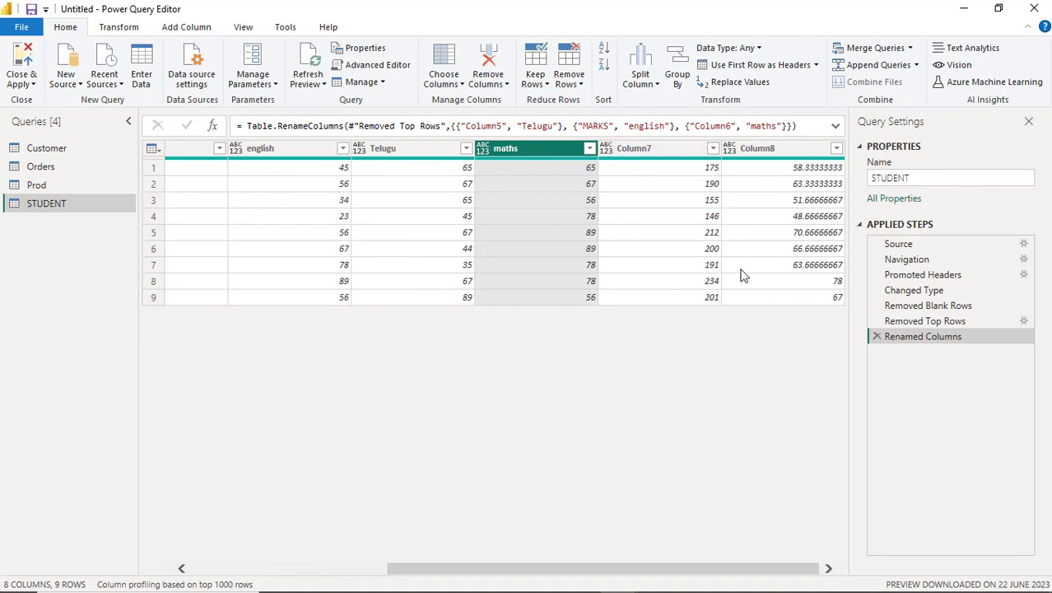
key(Right)
key(shift+Right)
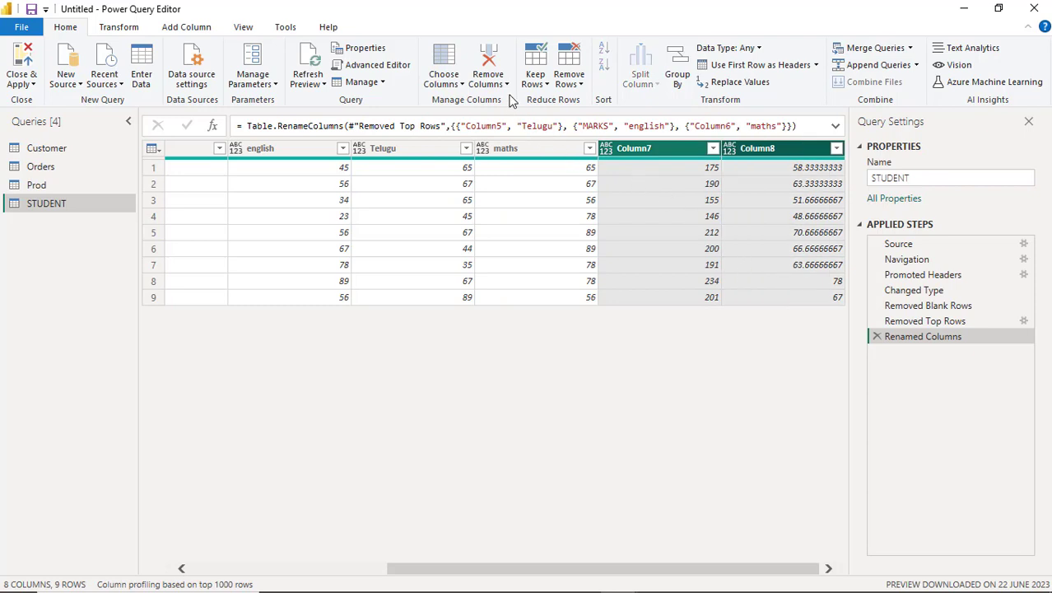
click(492, 64)
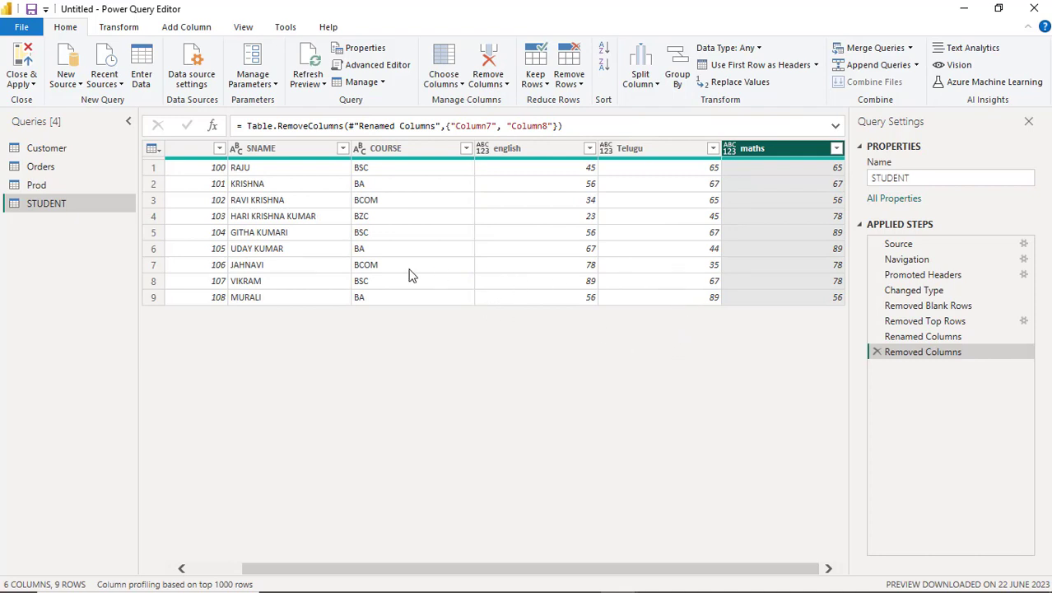
Step: Close the query editor with all changes applied and expand the STUDENT table to list its fields
click(28, 84)
click(55, 102)
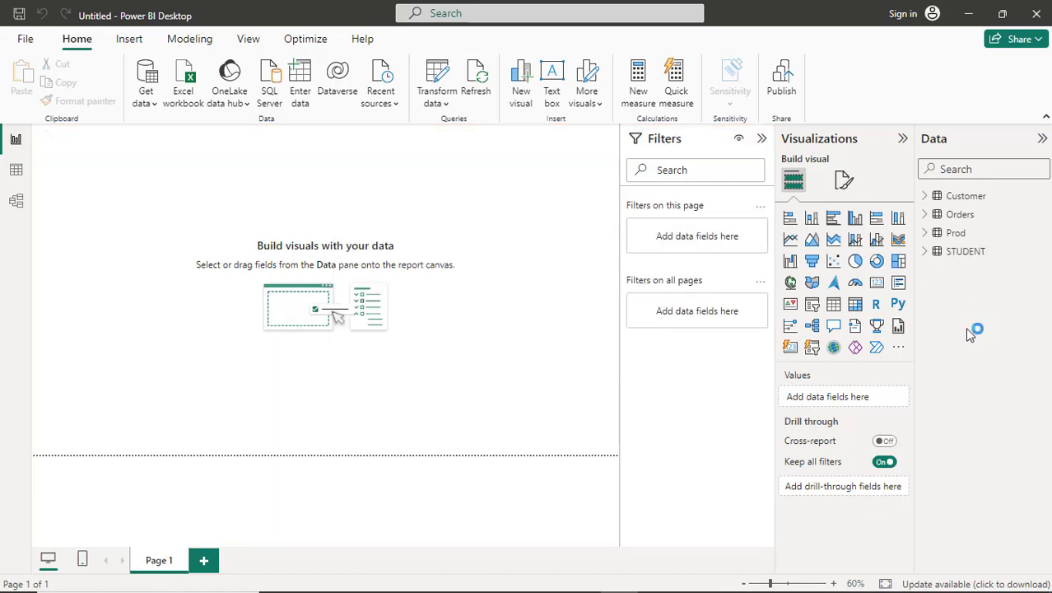
click(925, 255)
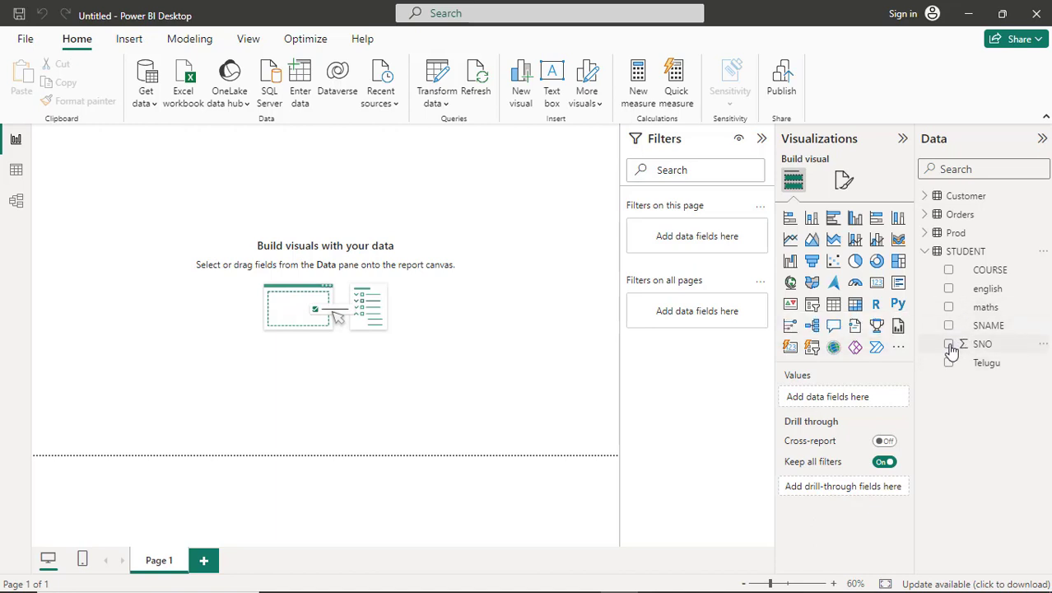
Step: Add a calculated column named tot marks to the STUDENT table, beginning its formula with STUDENT[maths]
right_click(964, 253)
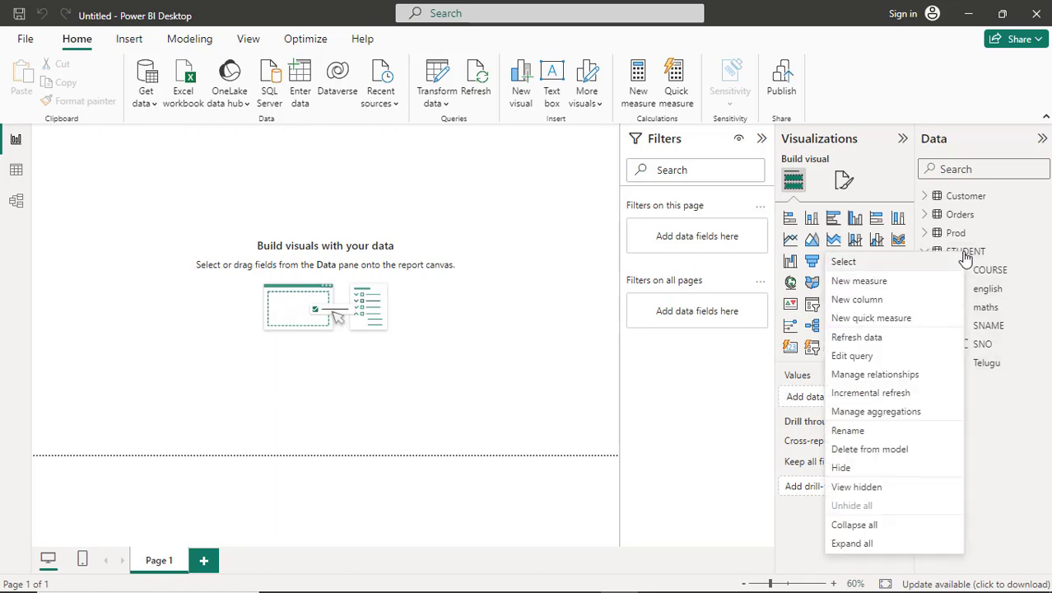
click(910, 308)
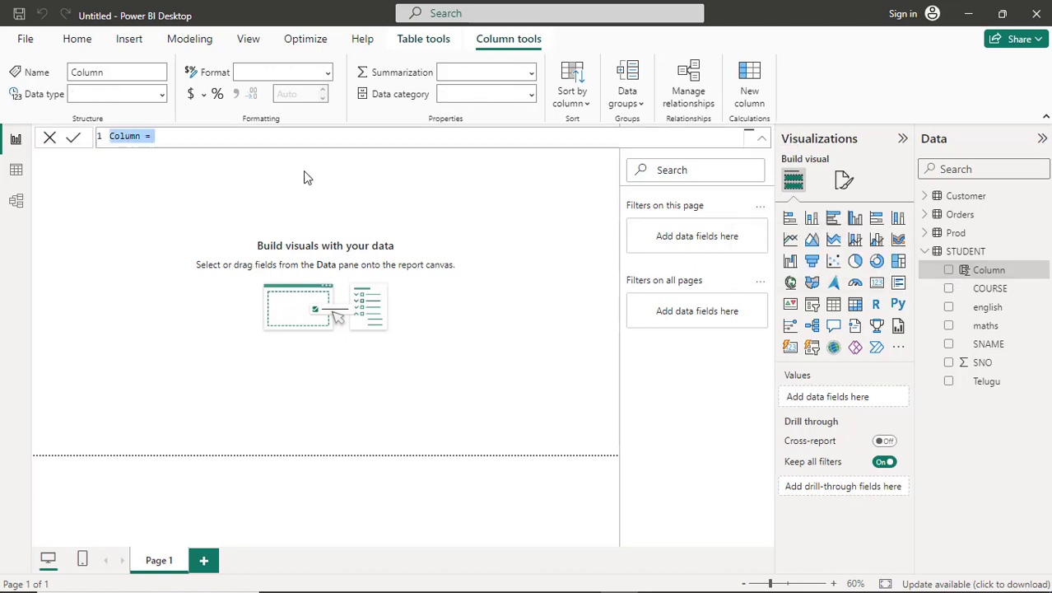
text(t)
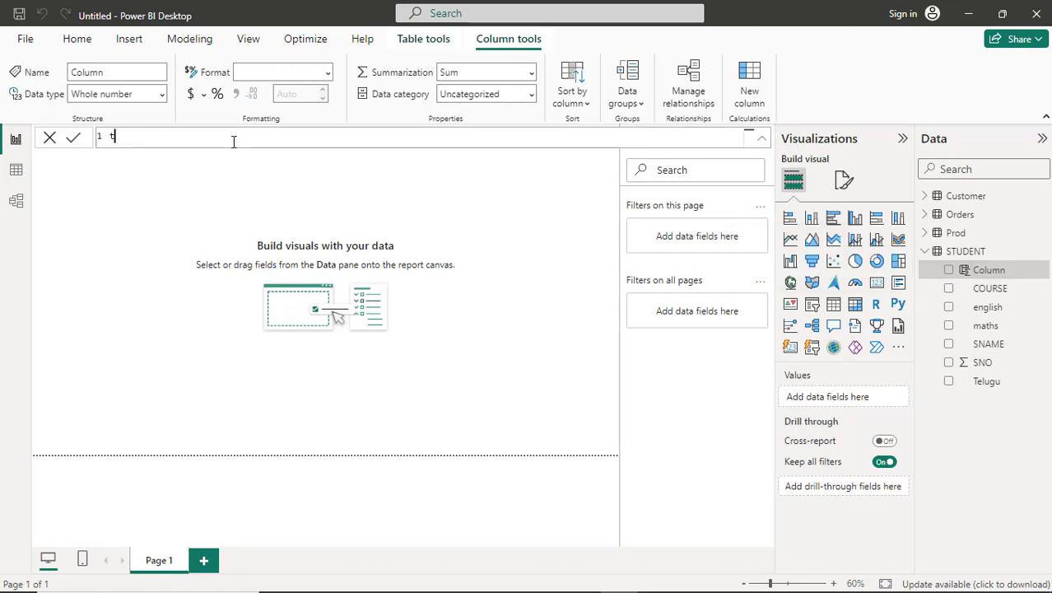
text(ot)
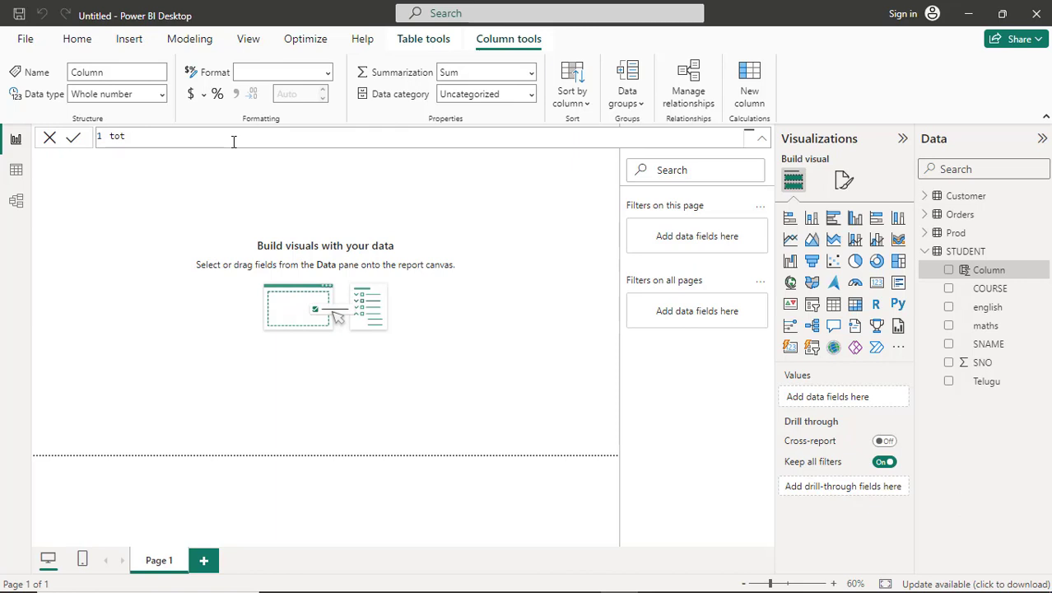
text( ma)
text(rks = st)
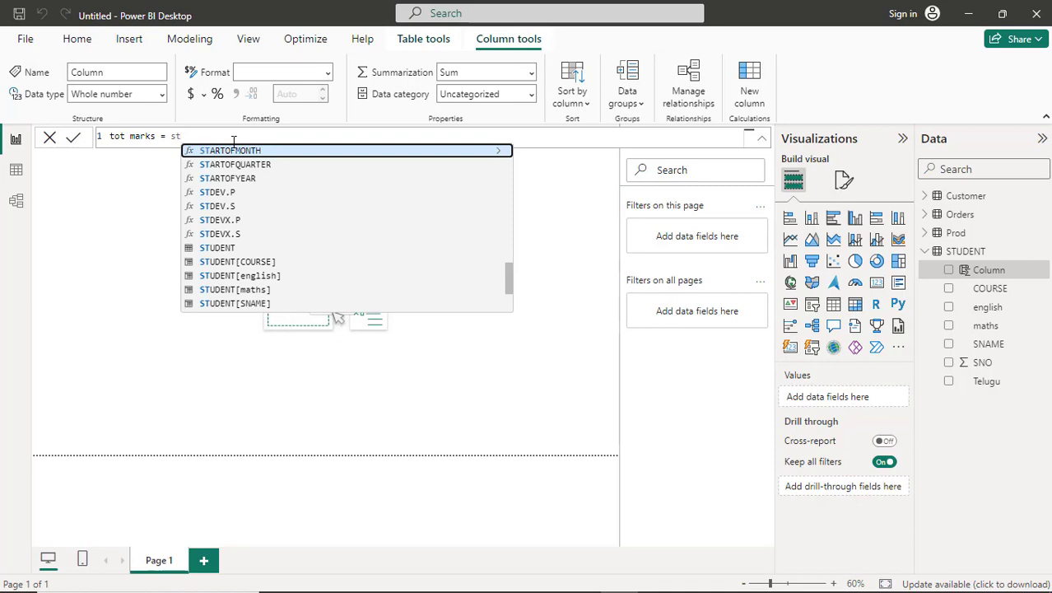
text(u)
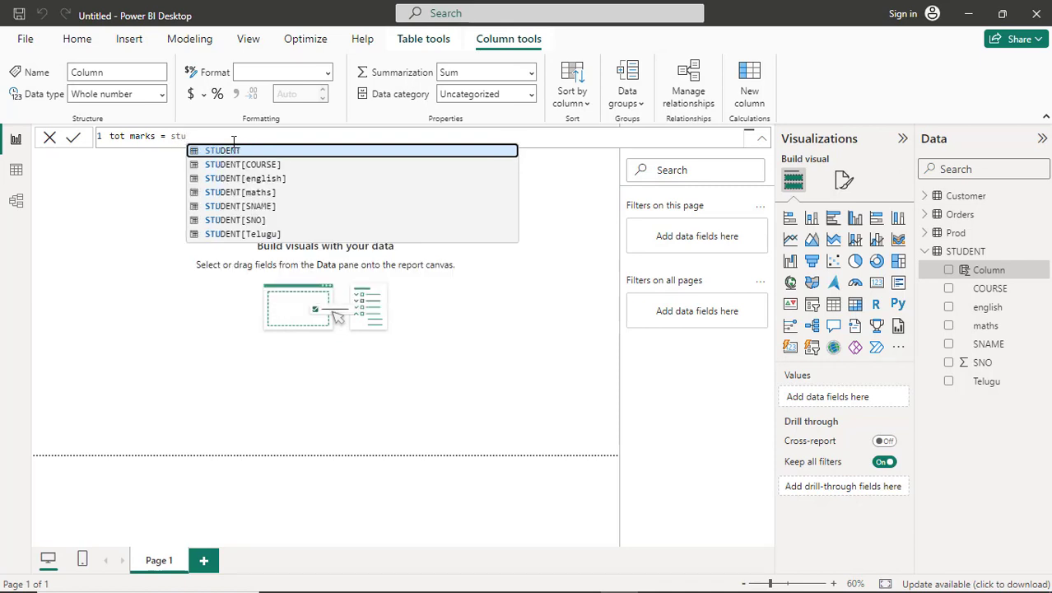
key(Down)
key(Down)
key(Down)
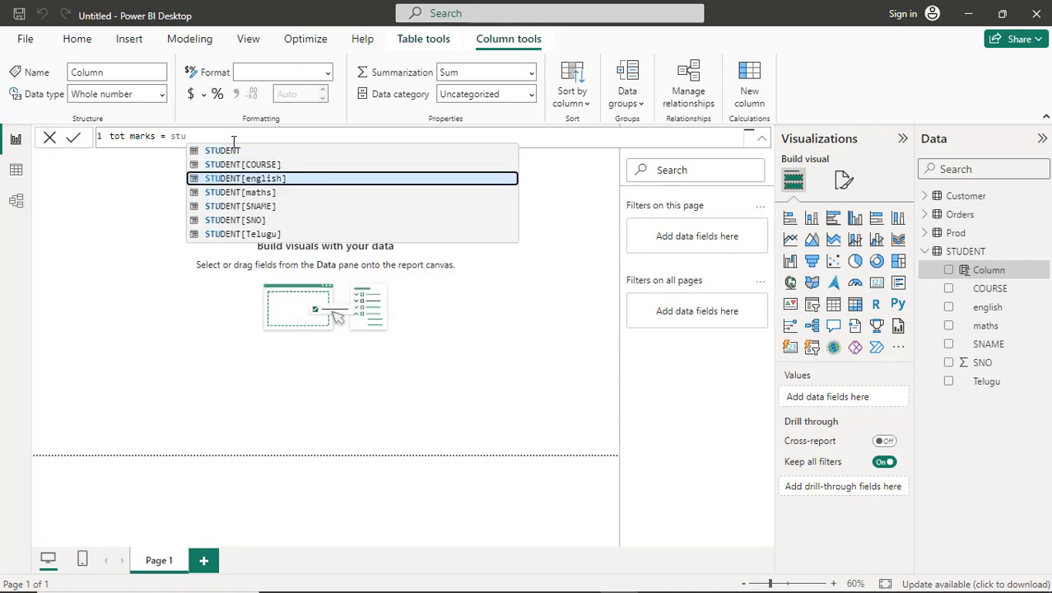
key(Tab)
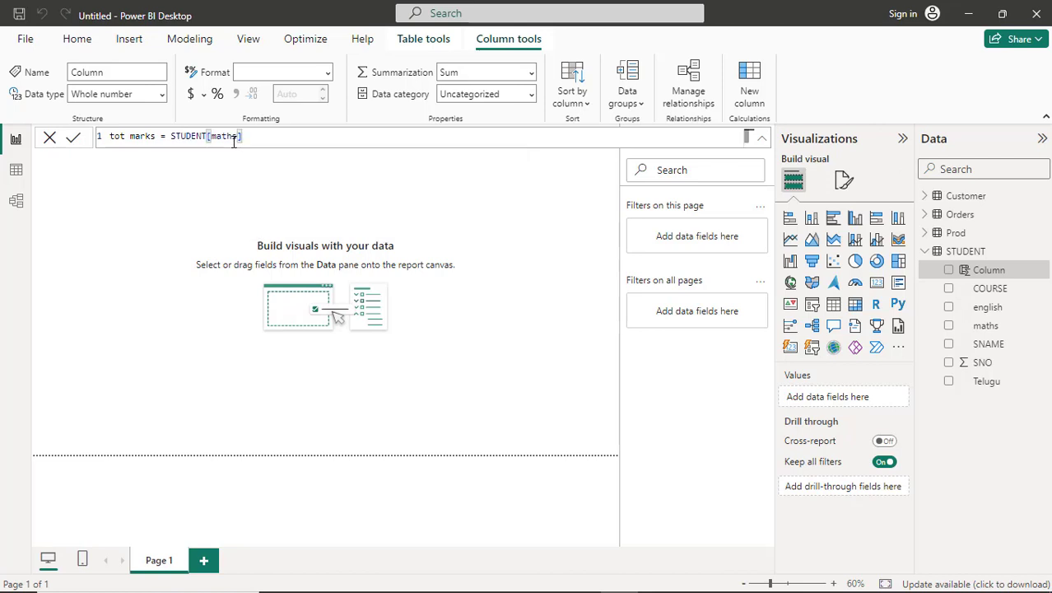
Step: Extend the tot marks formula by adding STUDENT[Telugu] to the maths term
text(+st)
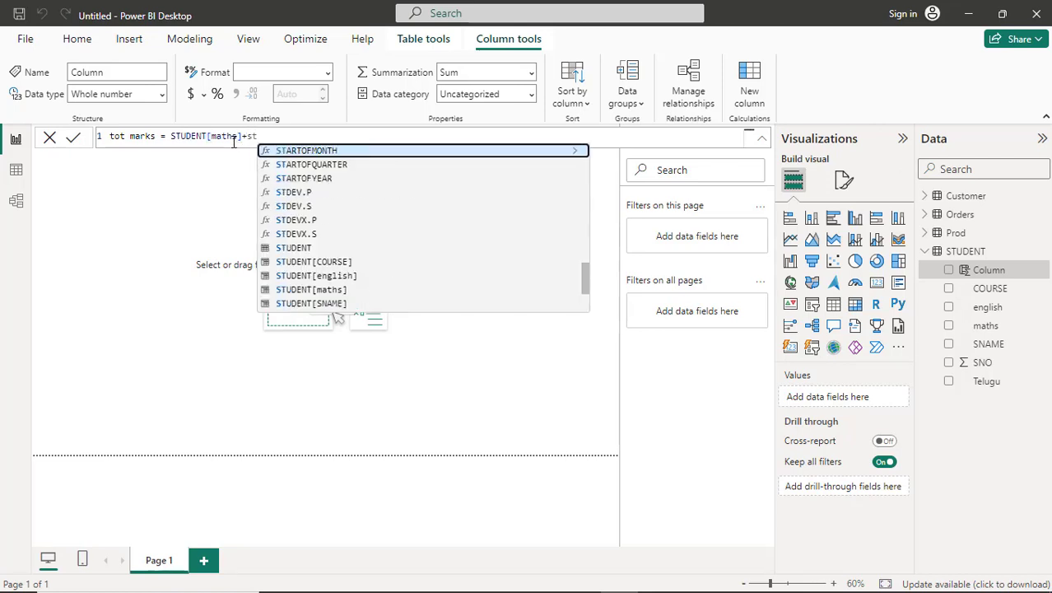
text(u)
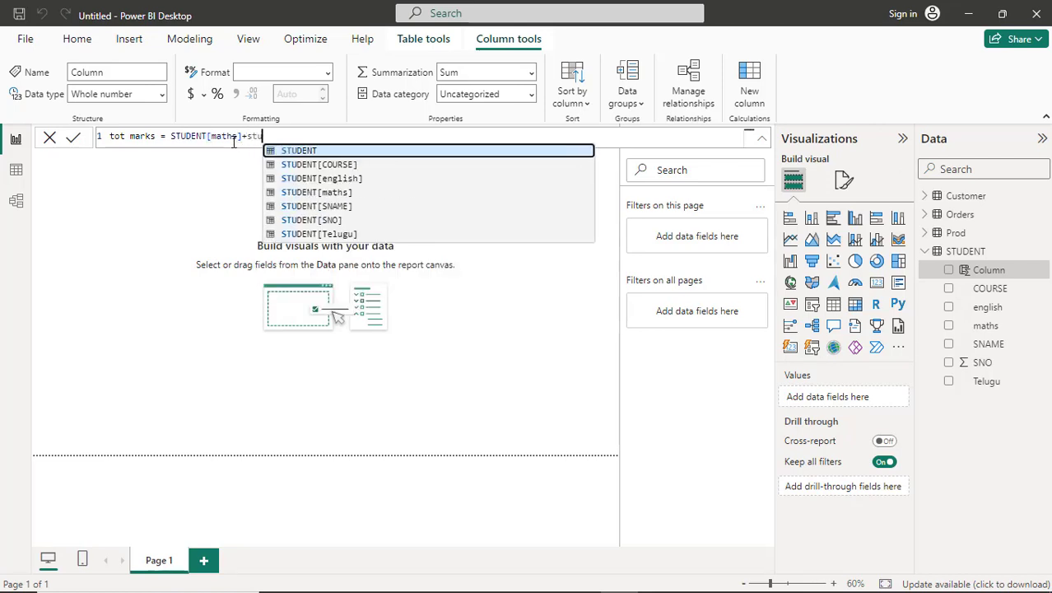
key(Down)
key(Down)
key(Down)
key(Down)
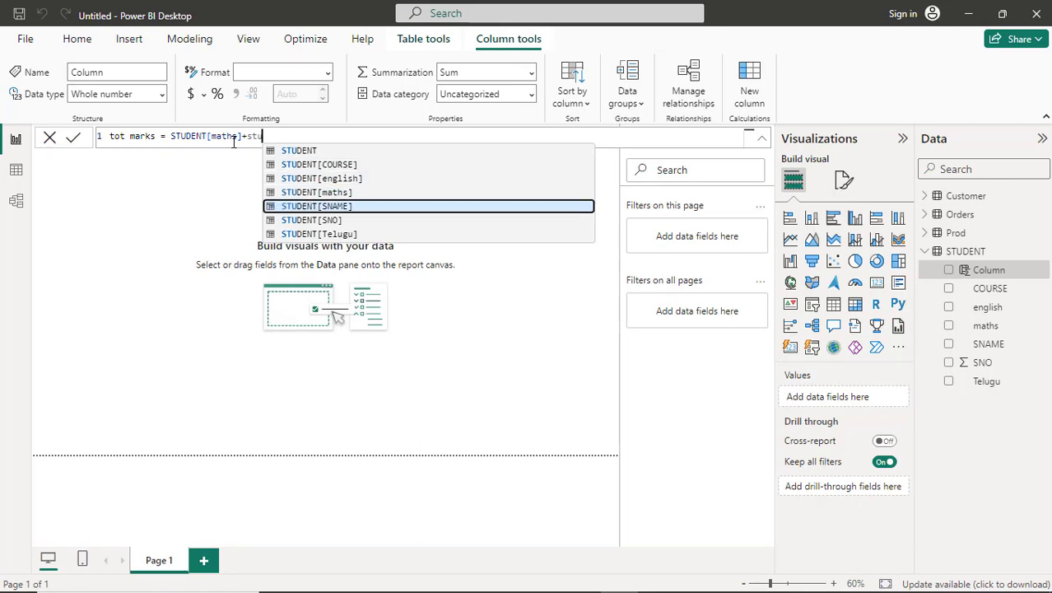
key(Down)
key(Down)
key(Tab)
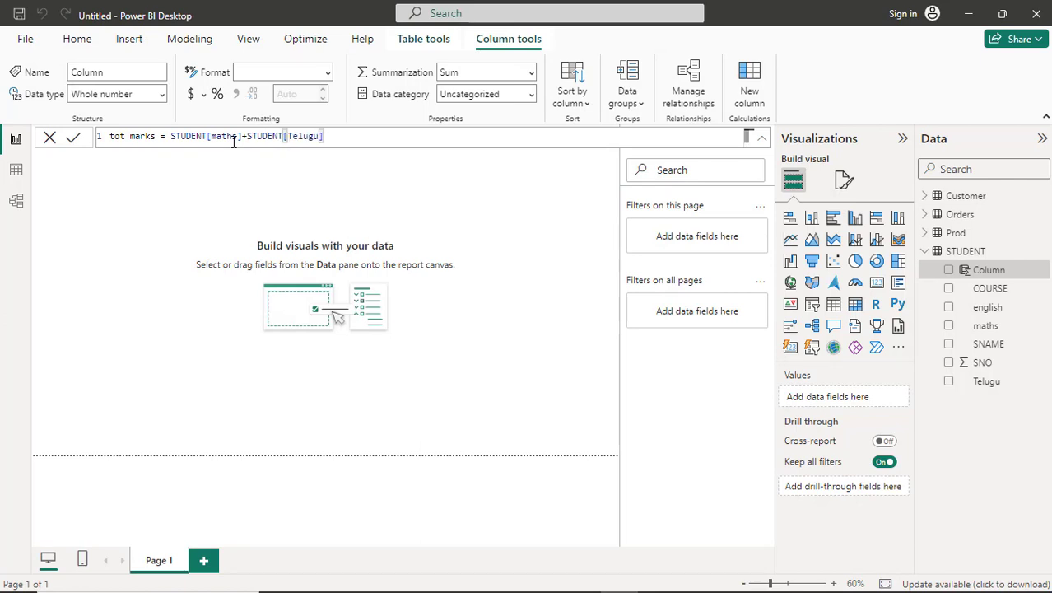
Step: Complete the tot marks formula by adding STUDENT[english] as the third term and commit the column
text(+)
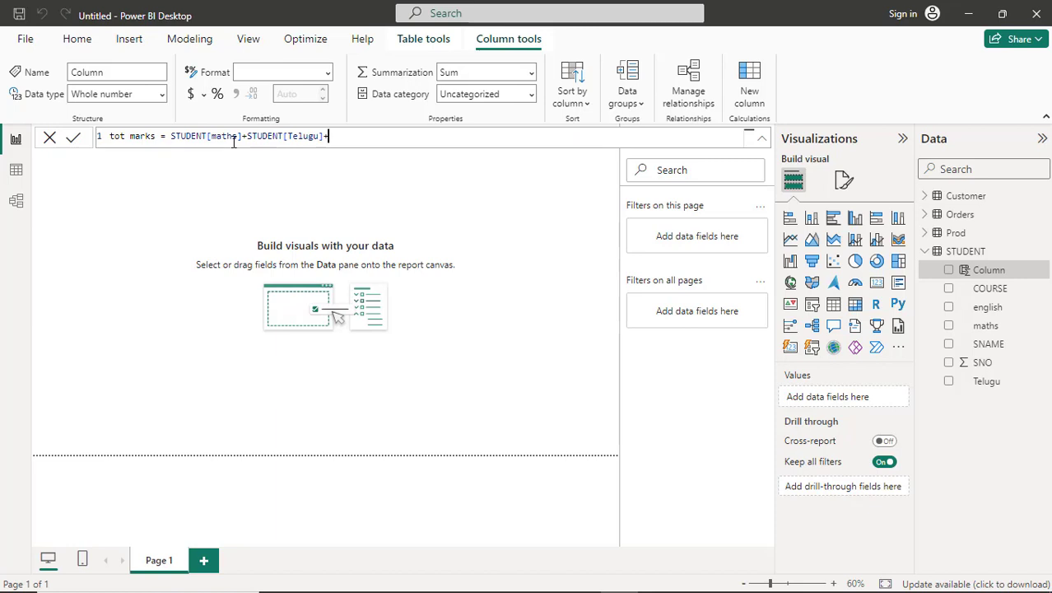
text(stru)
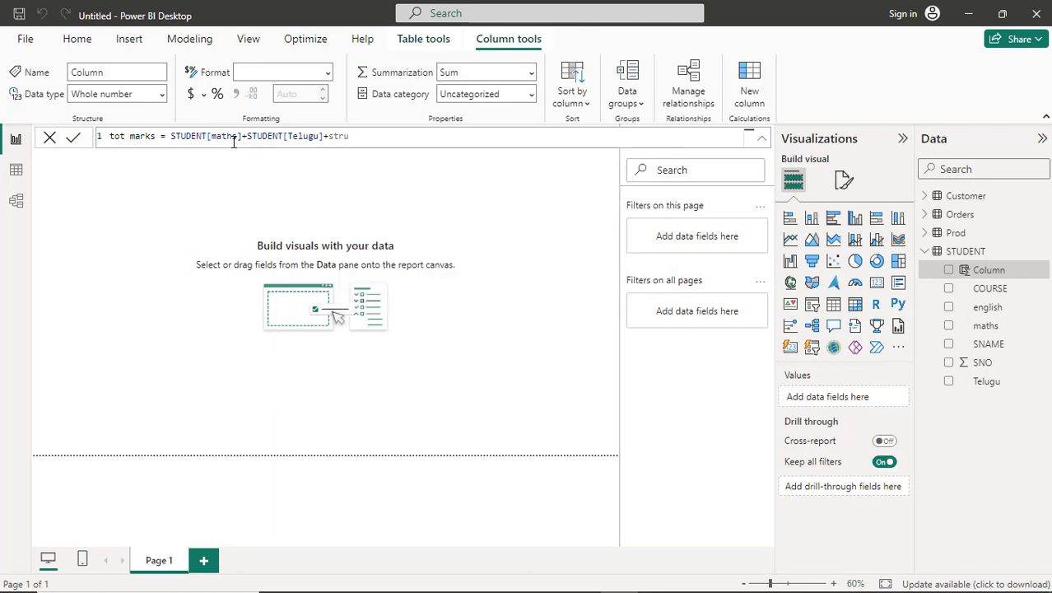
key(BackSpace)
key(BackSpace)
text(ud)
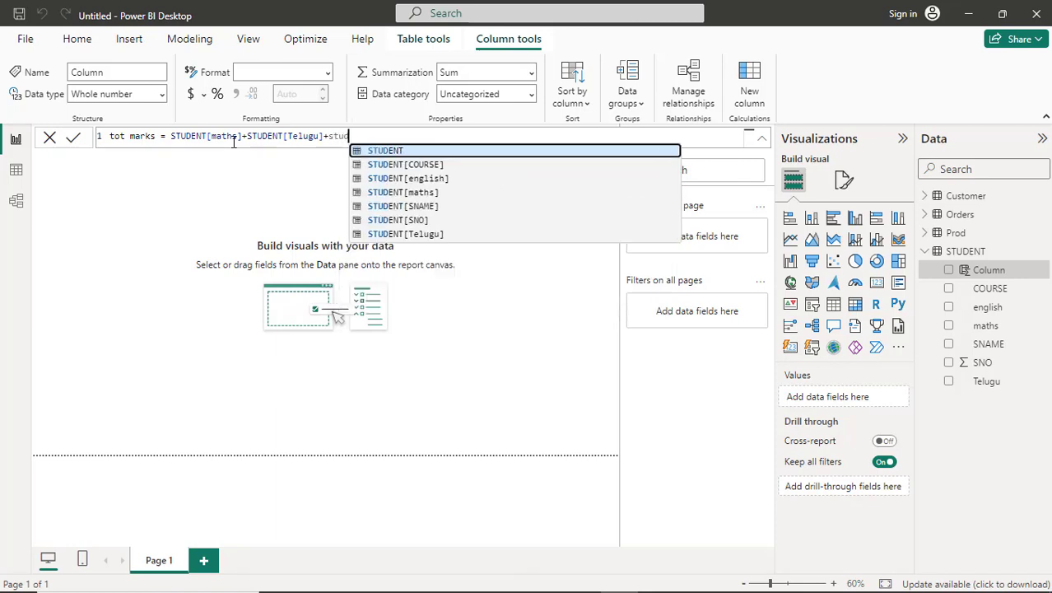
key(Down)
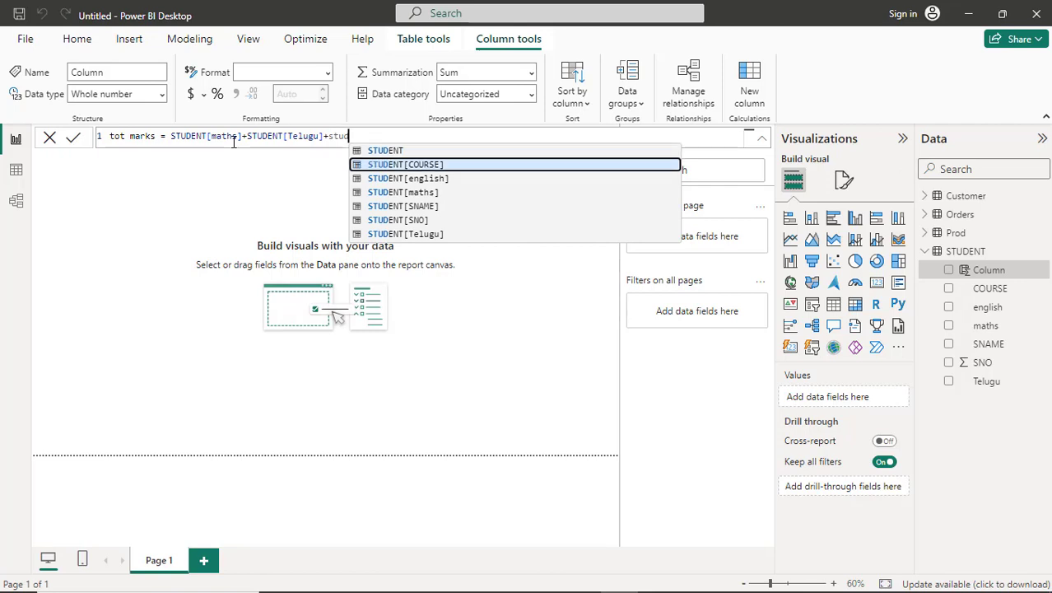
key(Down)
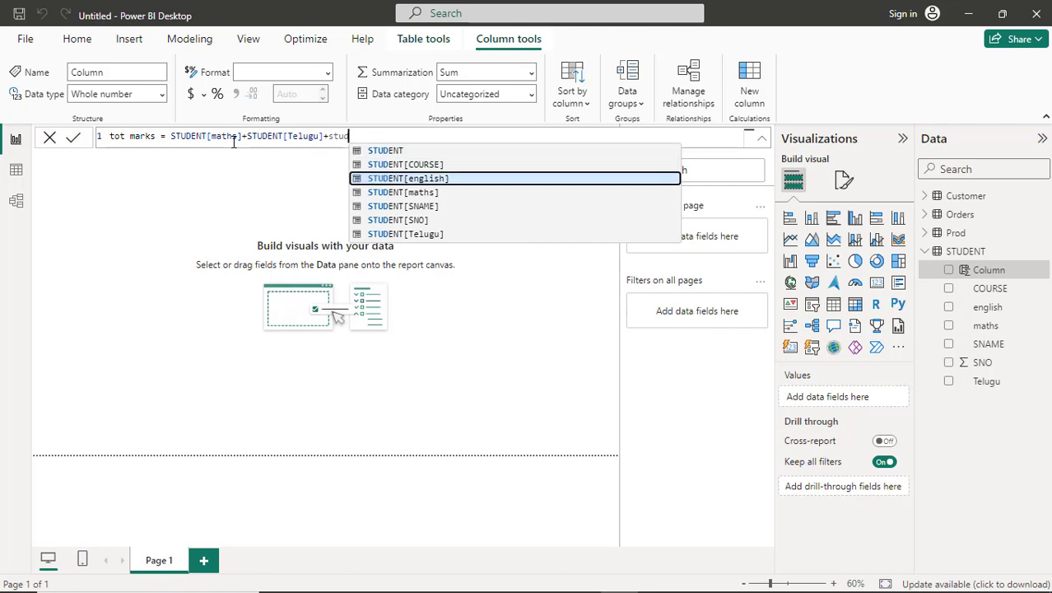
key(Tab)
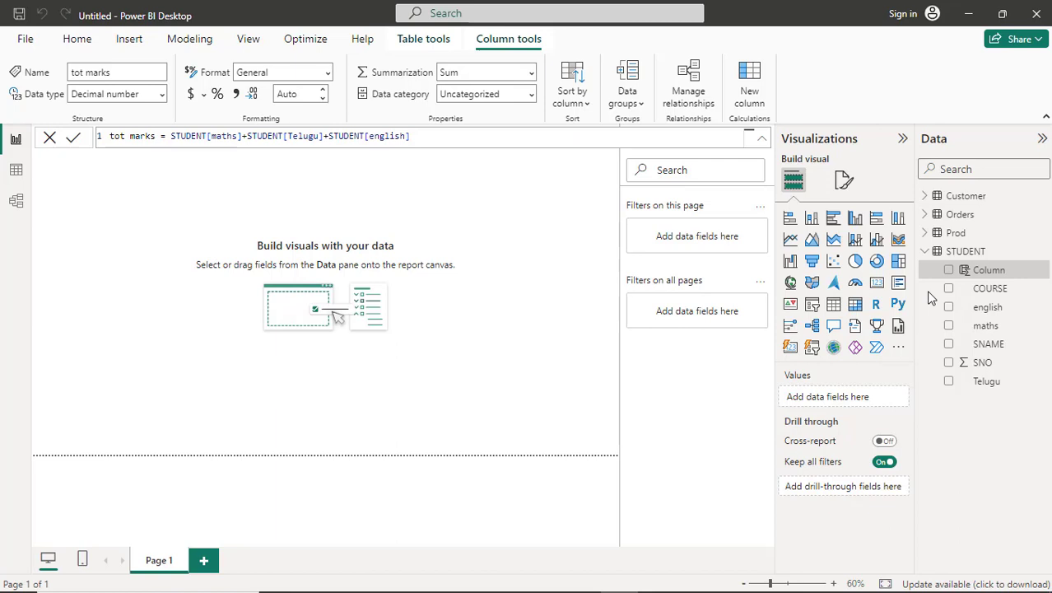
Step: Add a calculated column named avg to the STUDENT table
right_click(959, 258)
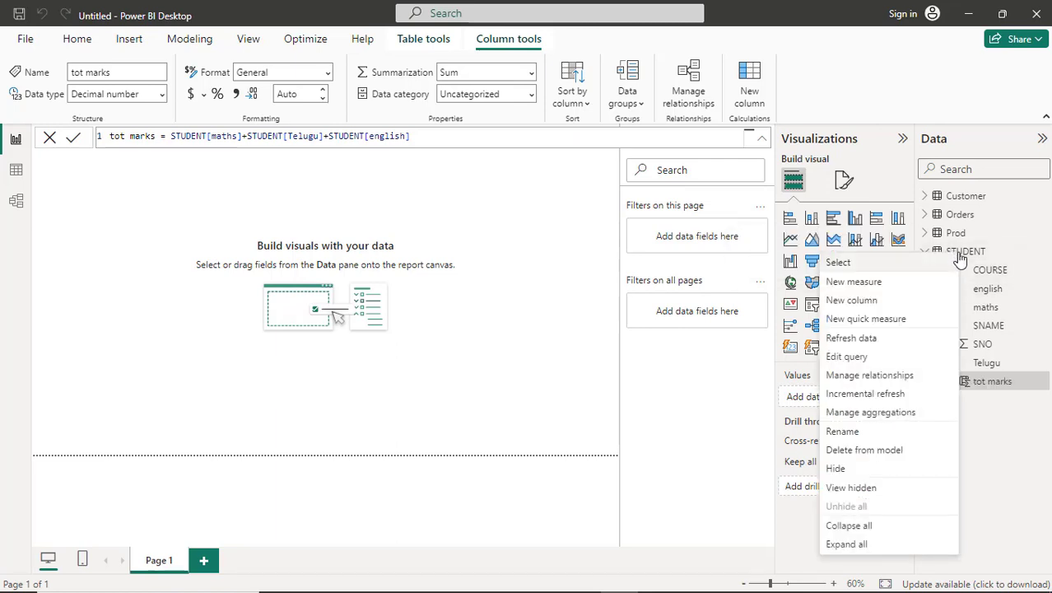
click(897, 303)
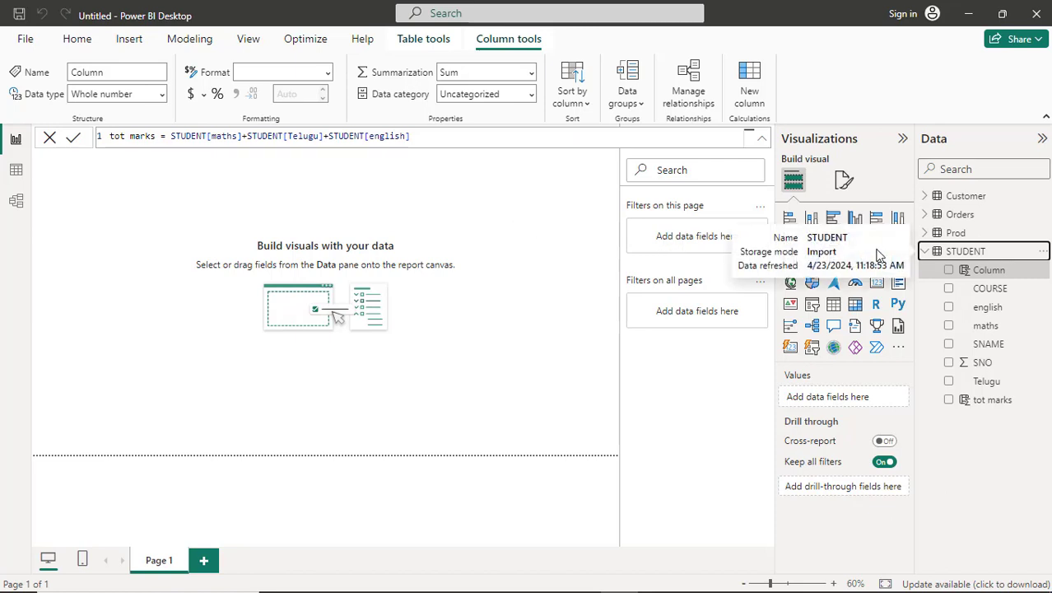
click(987, 275)
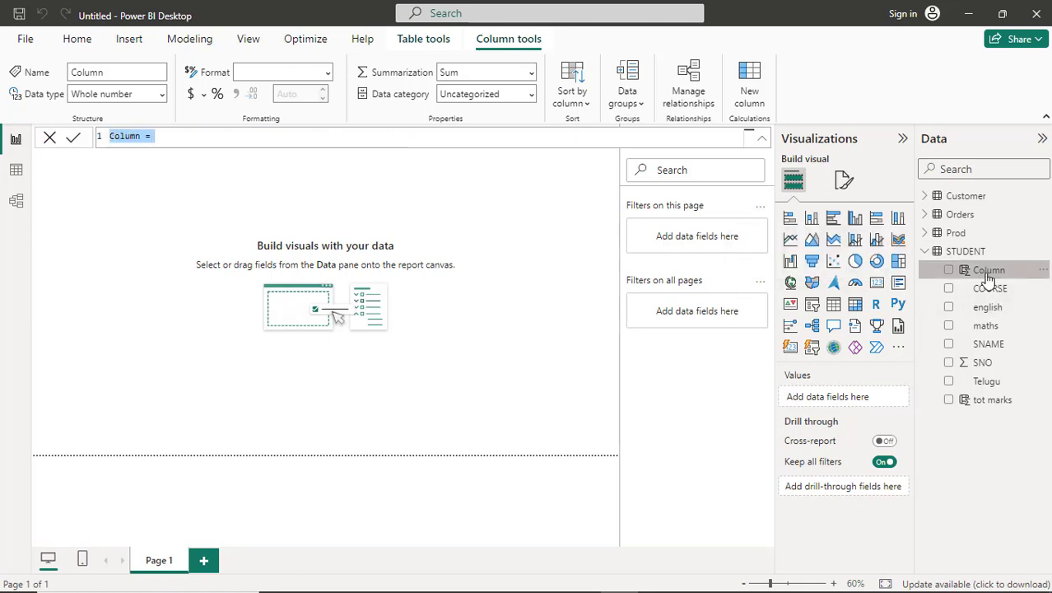
text(avg)
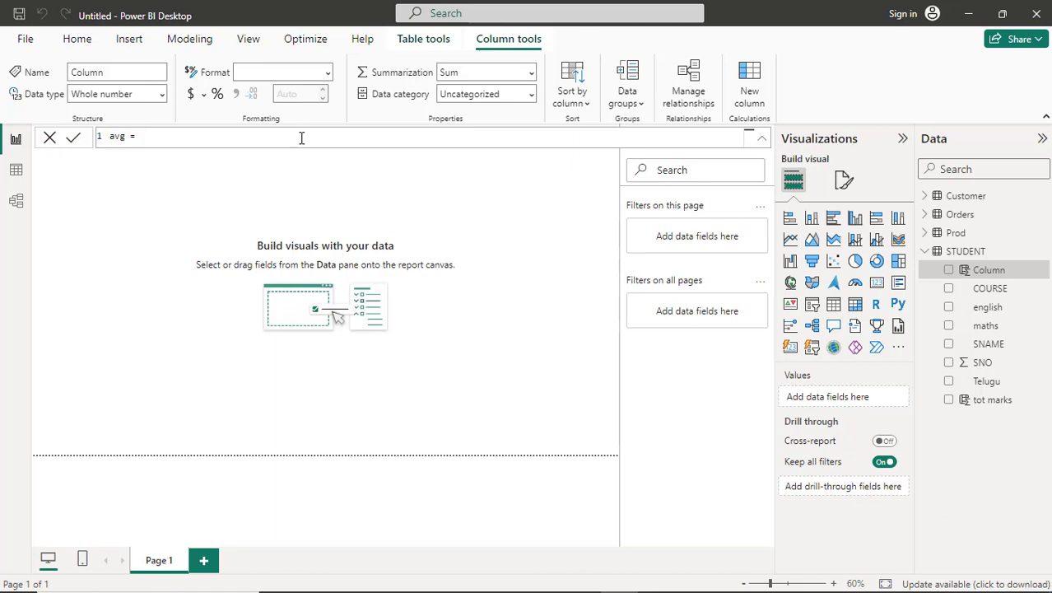
Step: Define the avg column's formula as STUDENT[tot marks]/3 and commit it
text(stu)
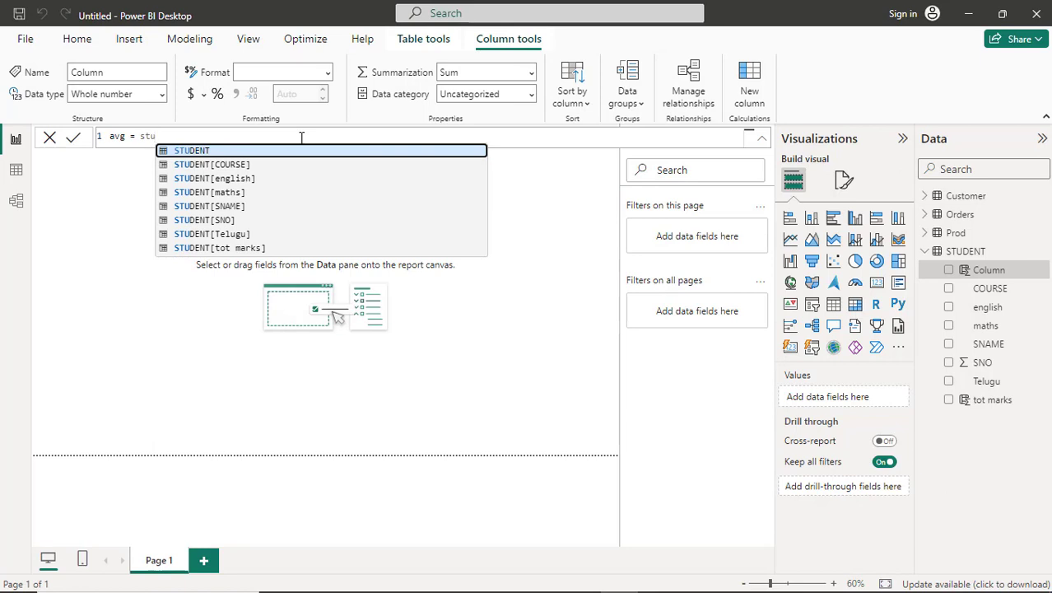
key(Down)
key(Down)
key(Down)
key(Down)
key(Down)
key(Down)
key(Down)
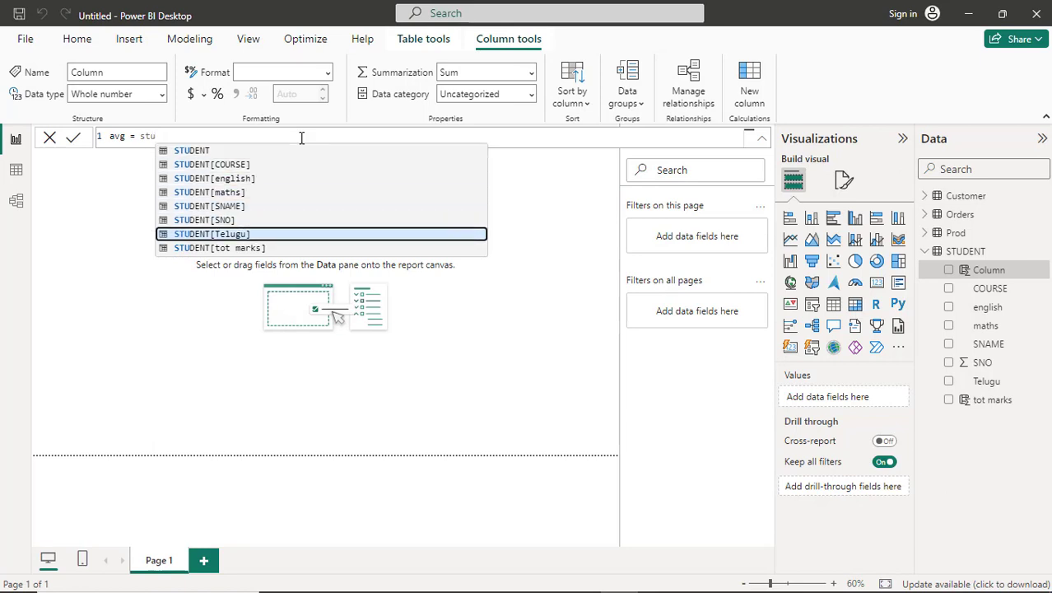
key(Tab)
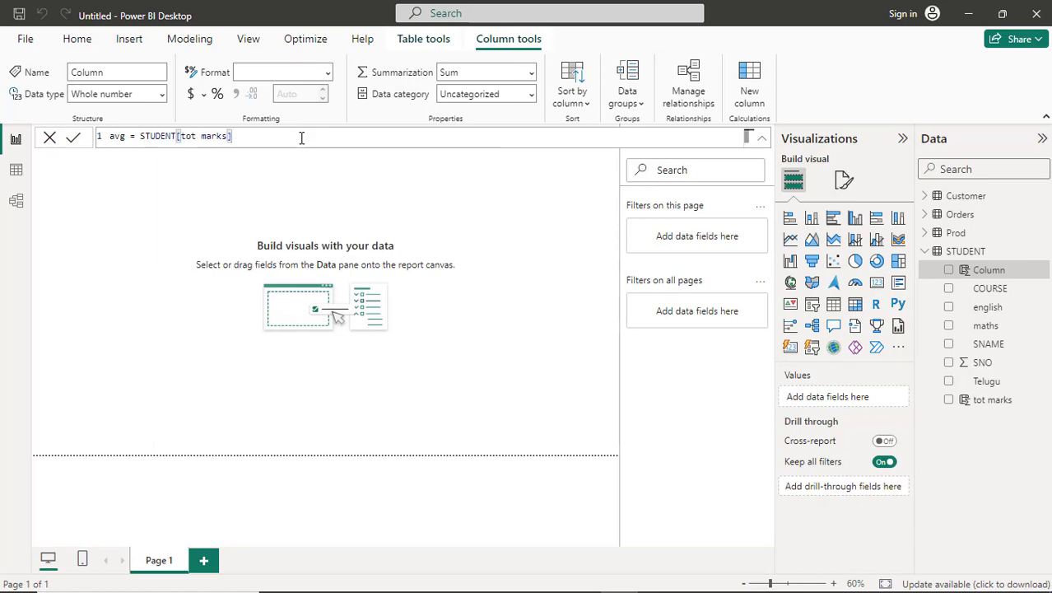
text(/3)
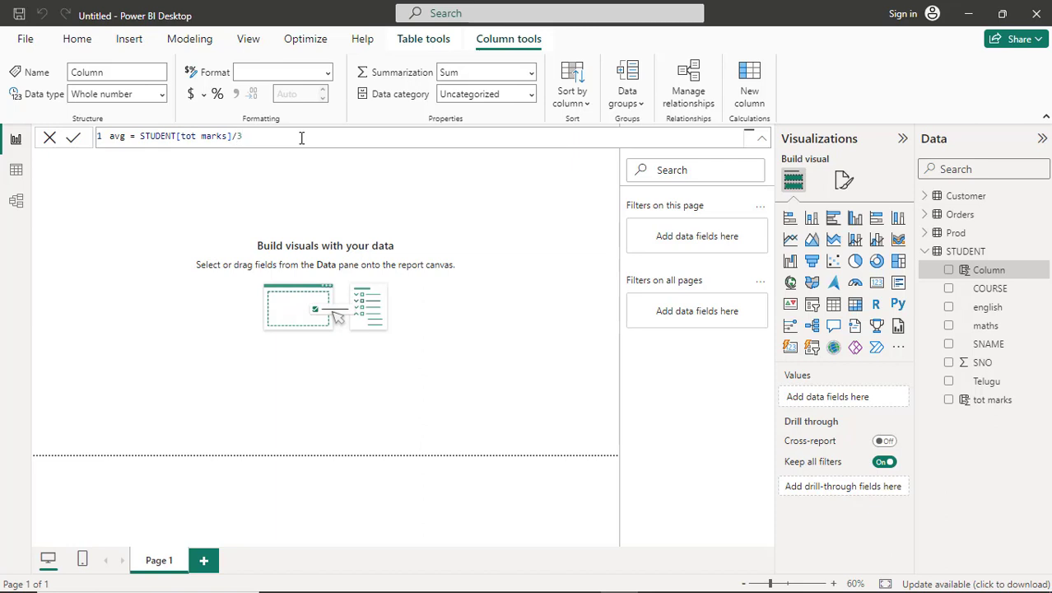
key(Return)
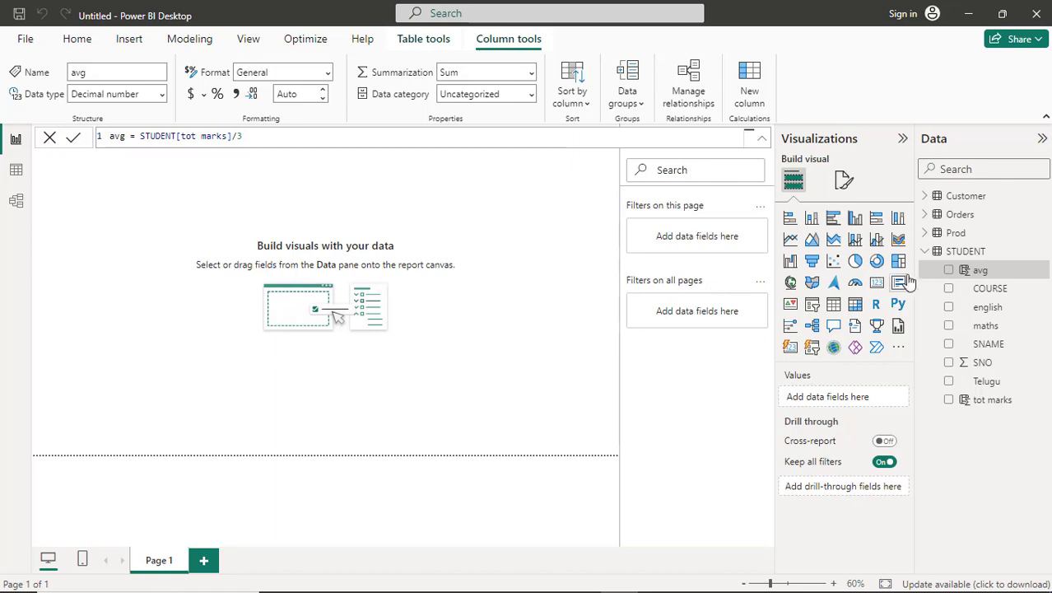
Step: Insert a table visual, enlarge it, and fill it with SNAME, english, maths and Telugu from the STUDENT table
click(832, 307)
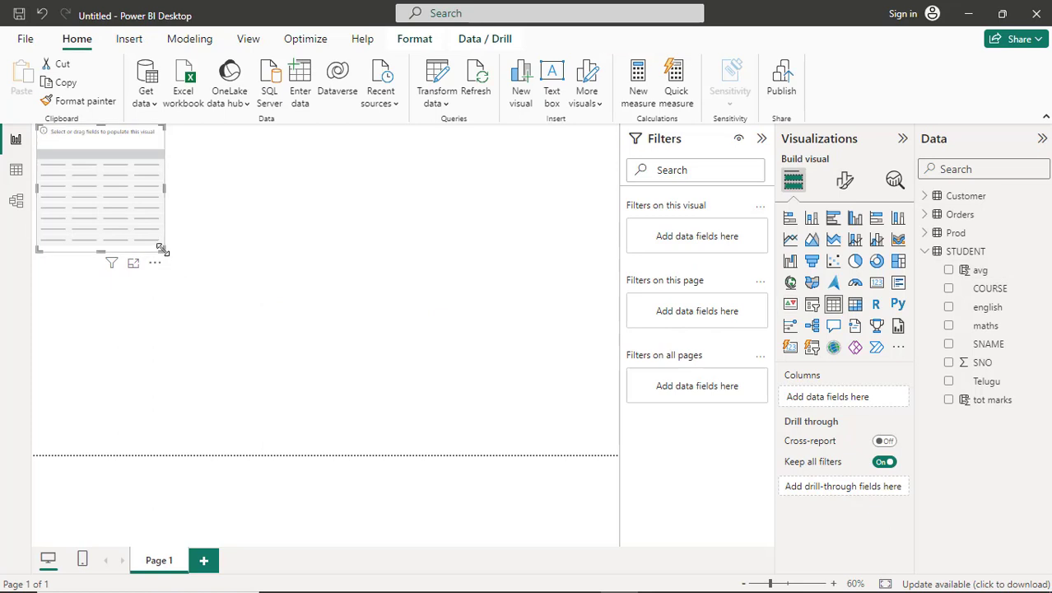
drag(161, 248, 482, 405)
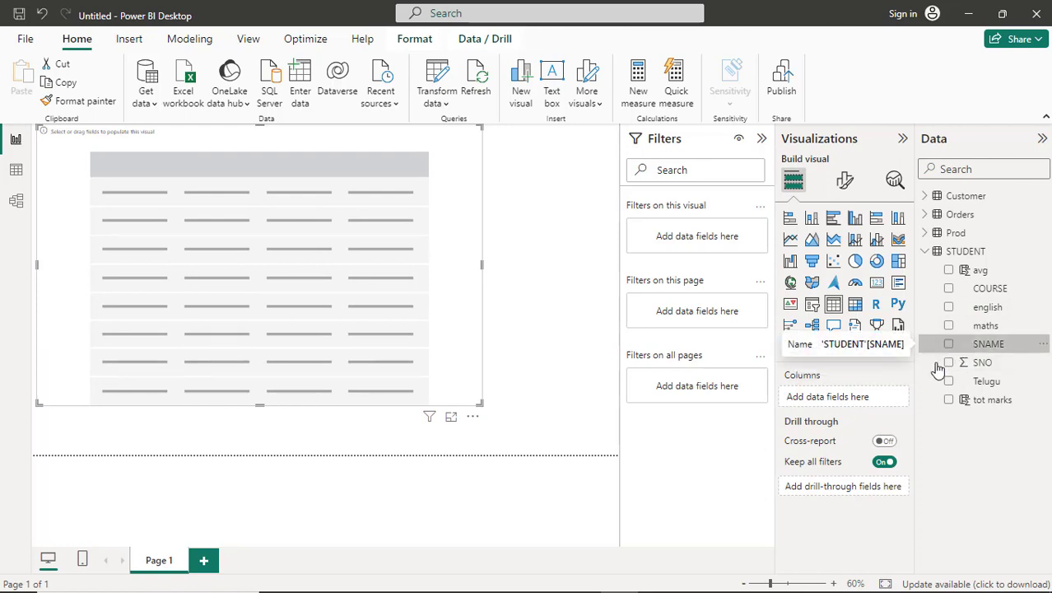
drag(938, 370, 834, 399)
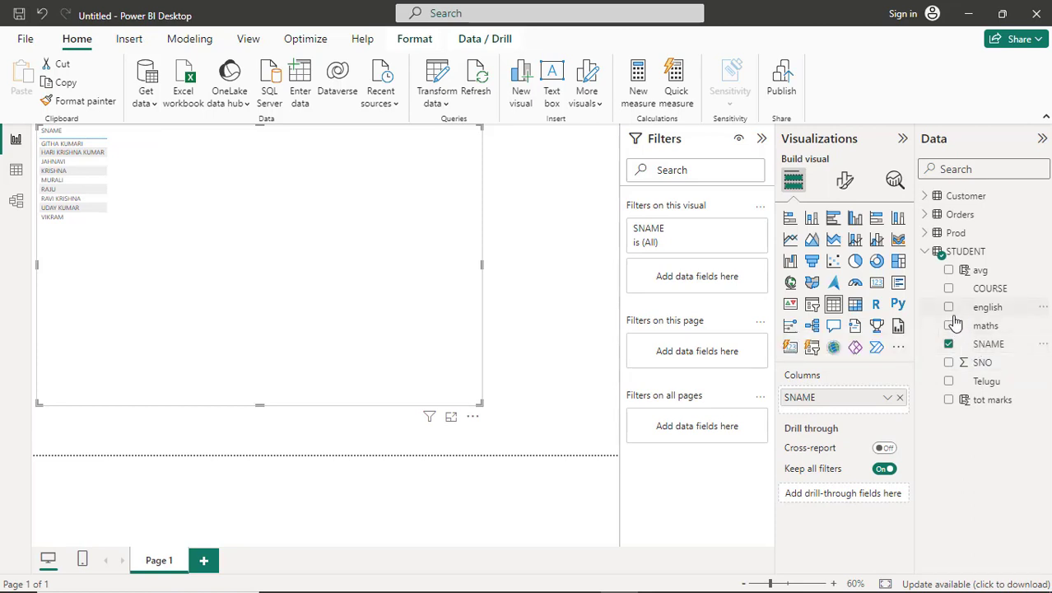
drag(948, 308, 868, 408)
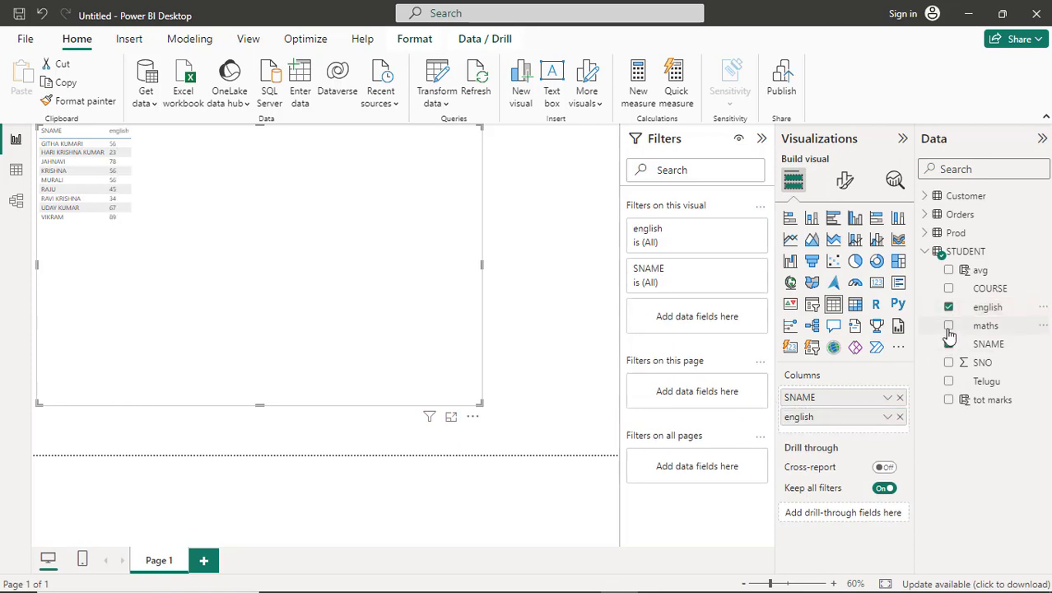
drag(949, 329, 852, 428)
drag(948, 381, 854, 442)
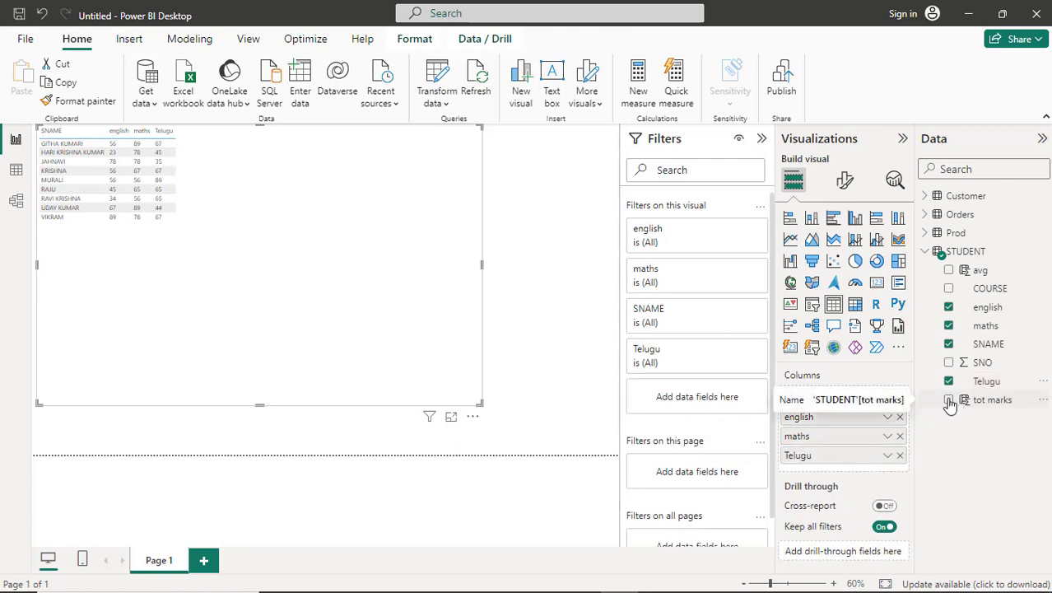
Step: Add tot marks and avg as further columns of the table visual, both set to Don't summarize
drag(950, 403, 905, 461)
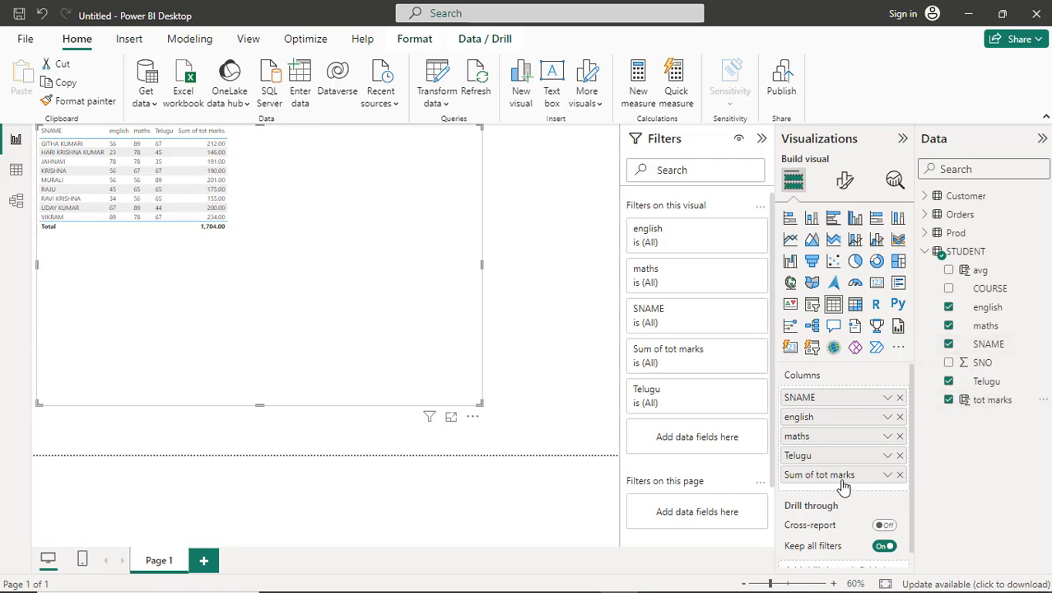
click(889, 477)
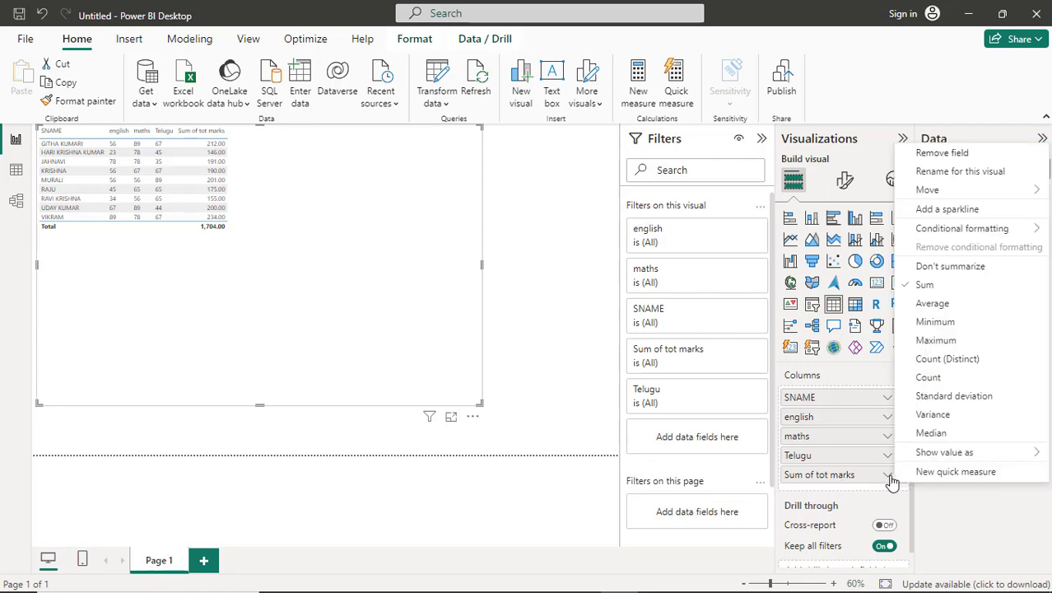
click(939, 268)
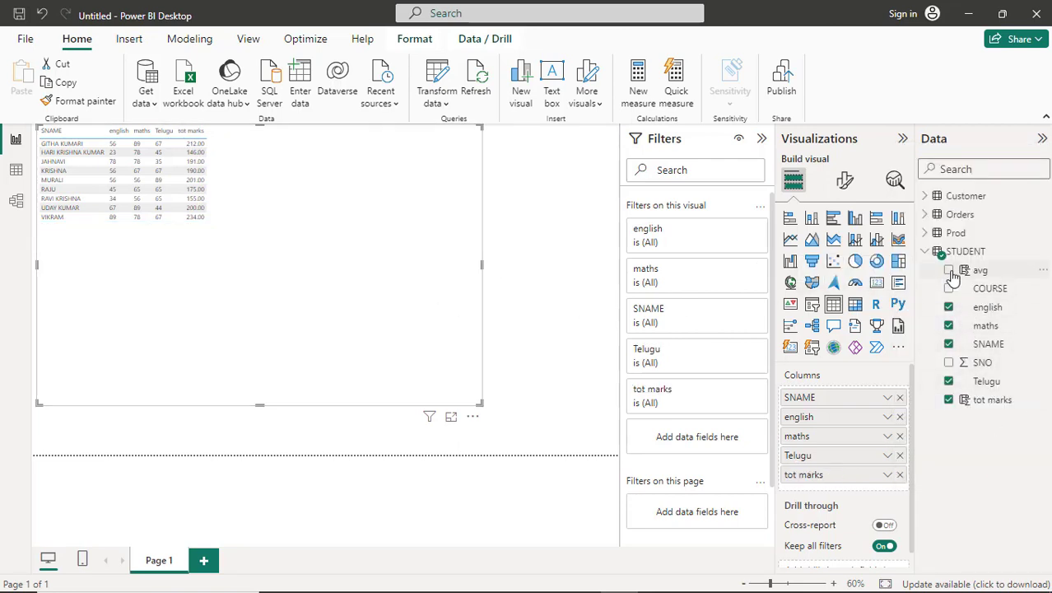
drag(956, 272, 862, 484)
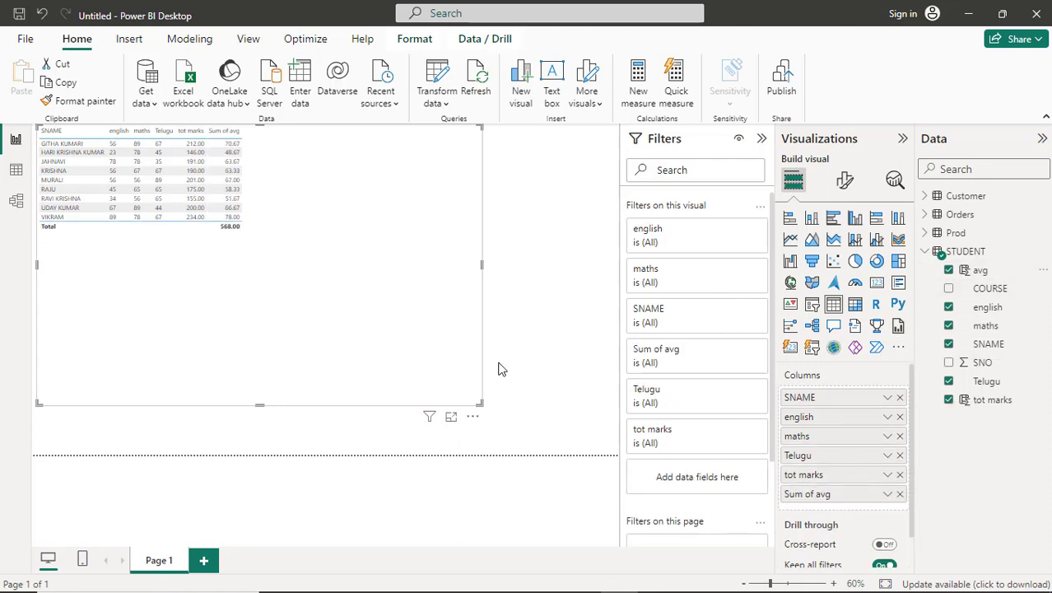
click(888, 494)
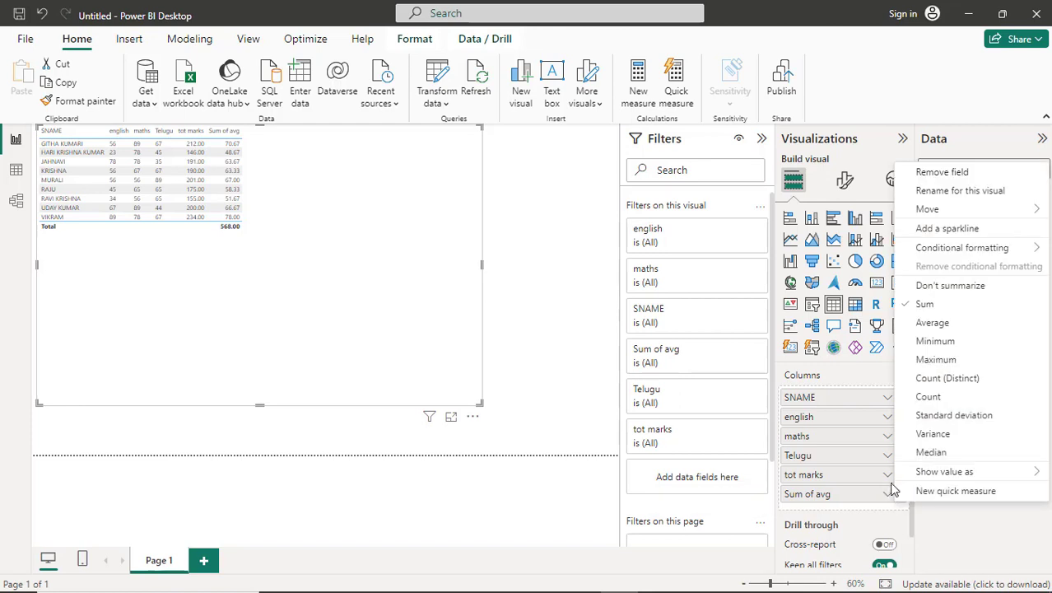
click(937, 288)
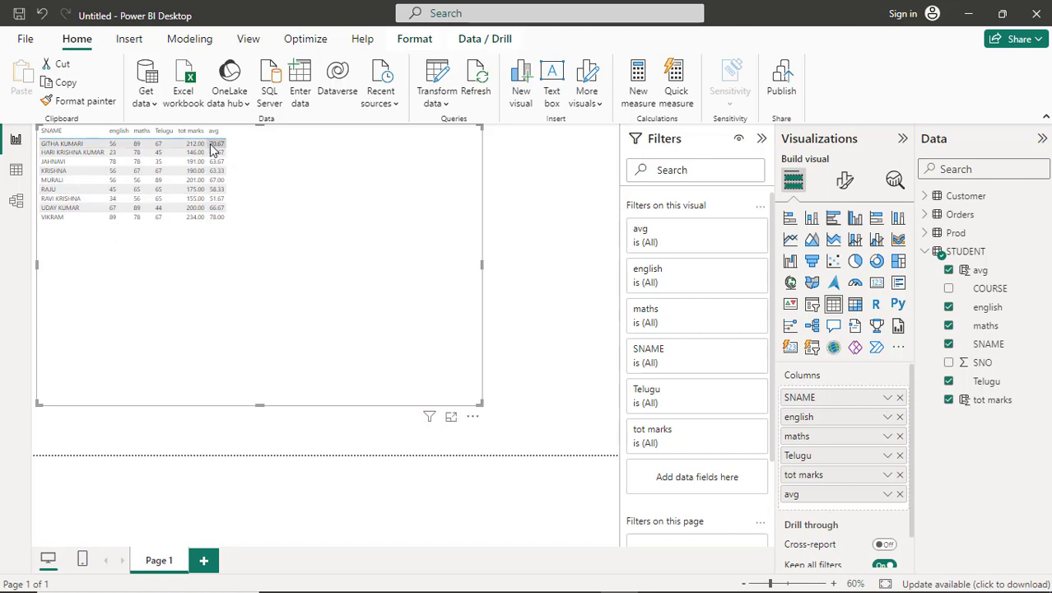
Step: Shrink the student marks table visual to fit more closely around its rows and columns
click(196, 199)
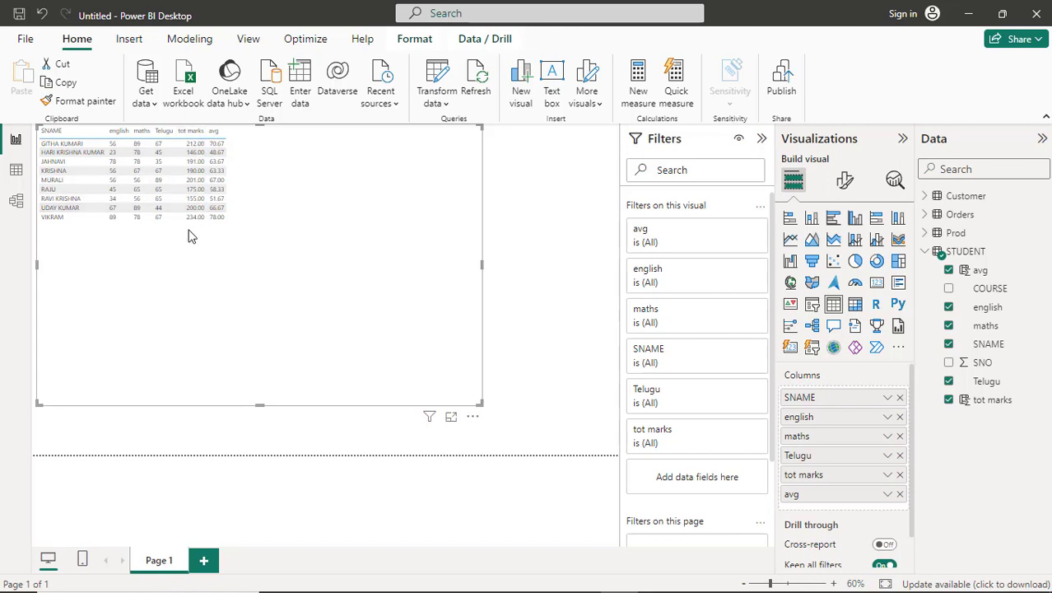
click(195, 170)
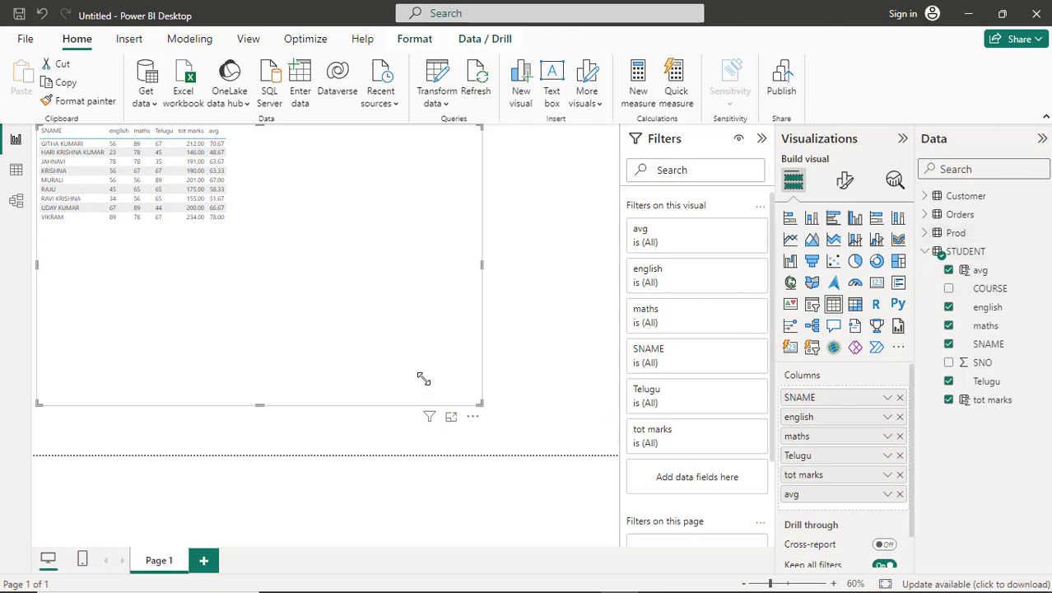
drag(422, 378, 317, 314)
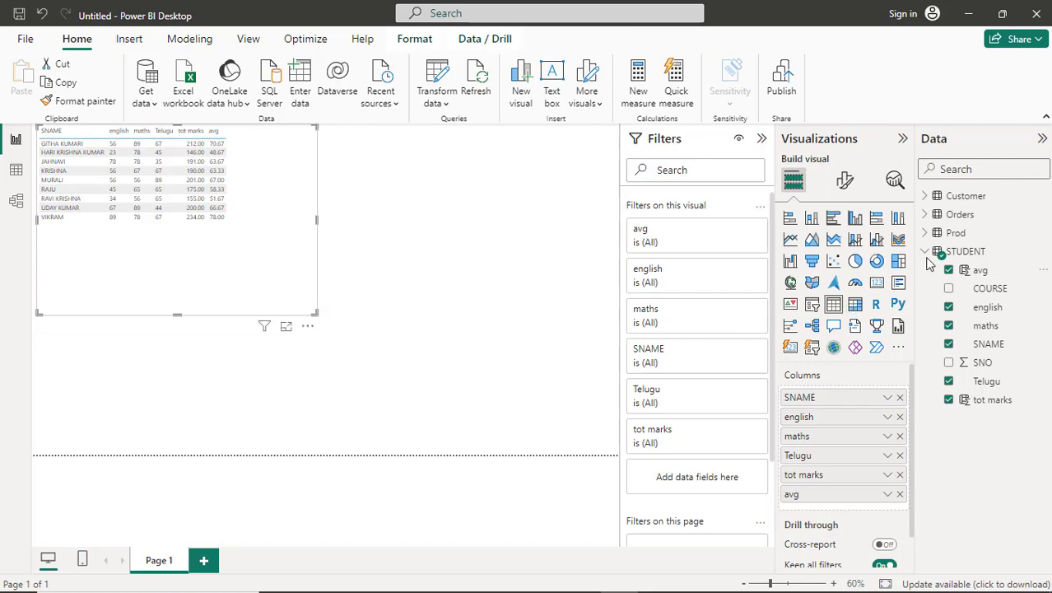
Step: Expand the Orders table to list its fields and select the table
click(926, 215)
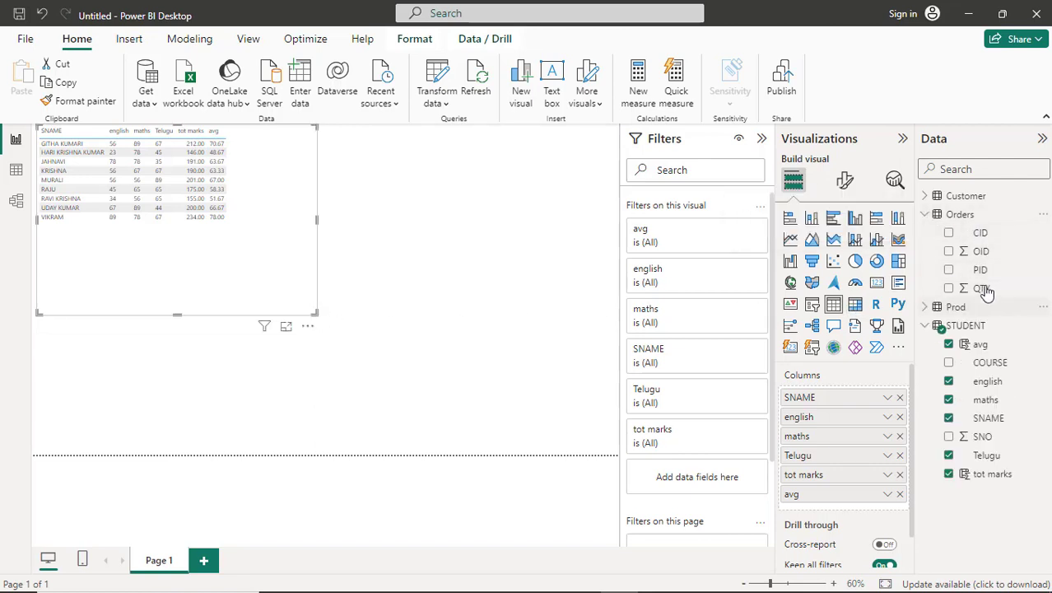
click(925, 215)
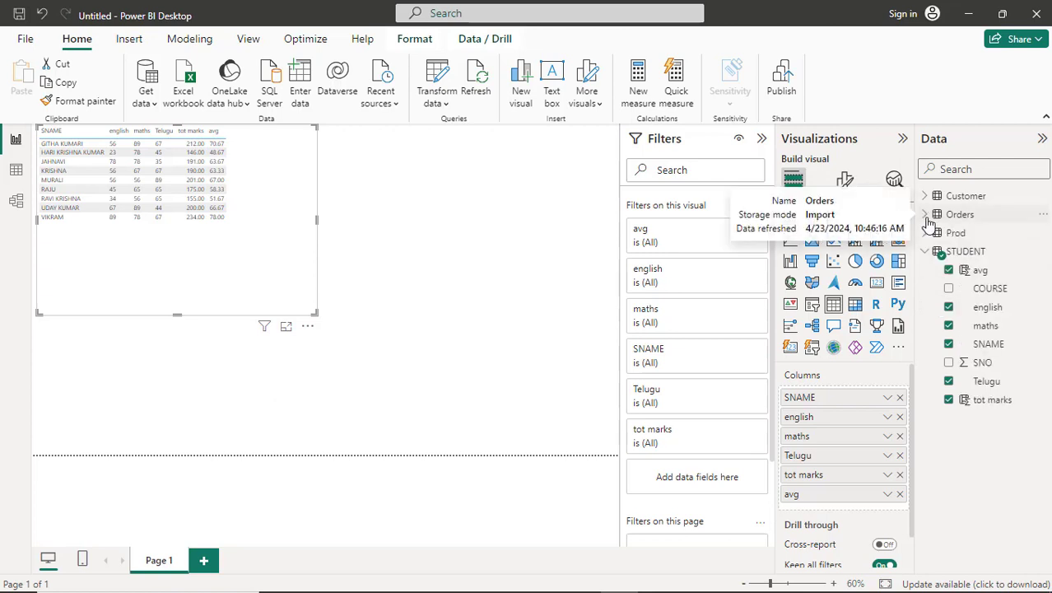
click(926, 216)
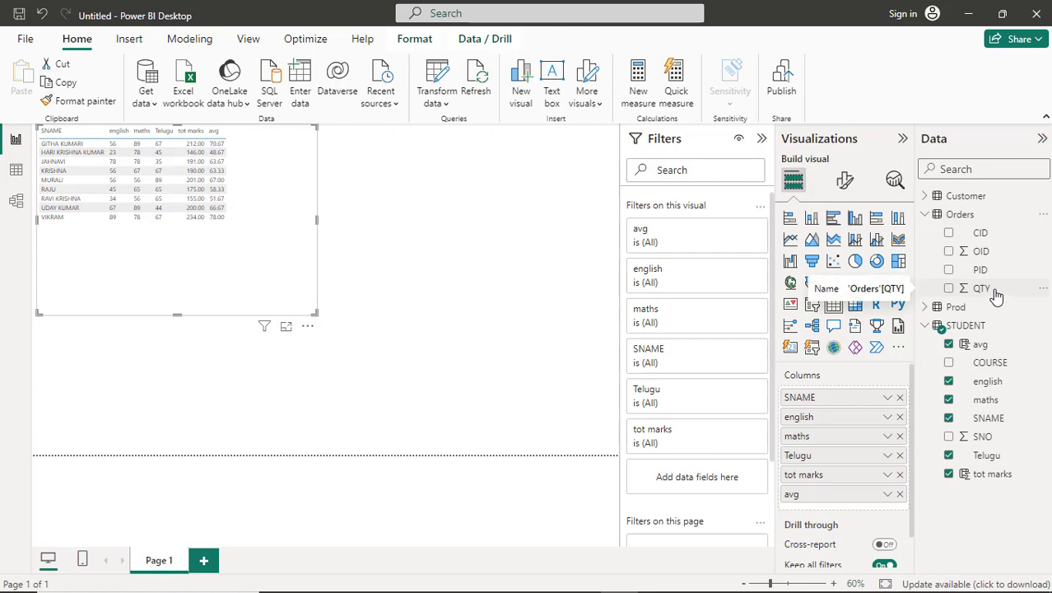
right_click(983, 221)
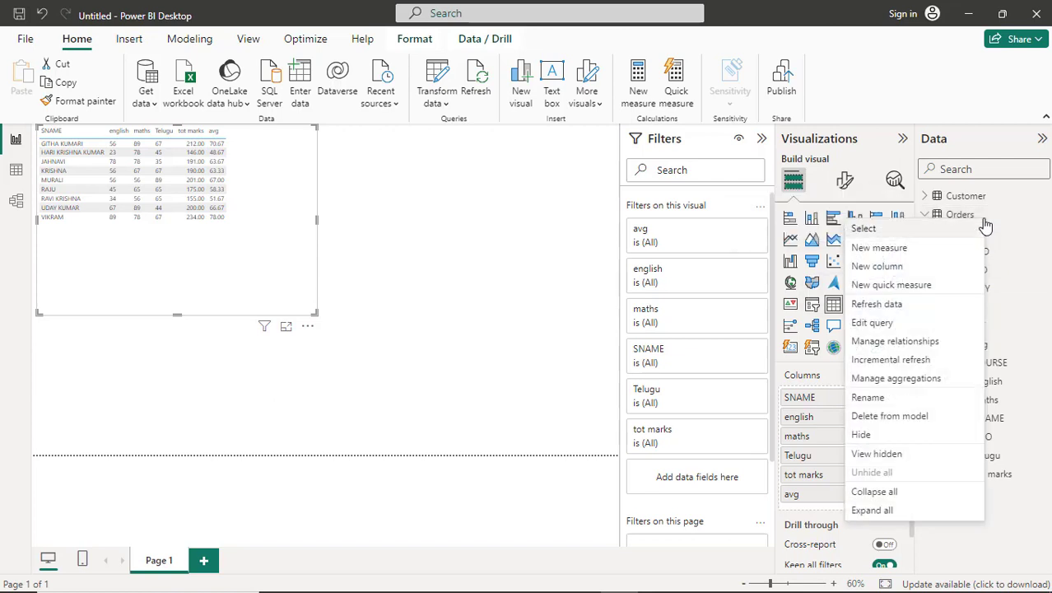
click(930, 255)
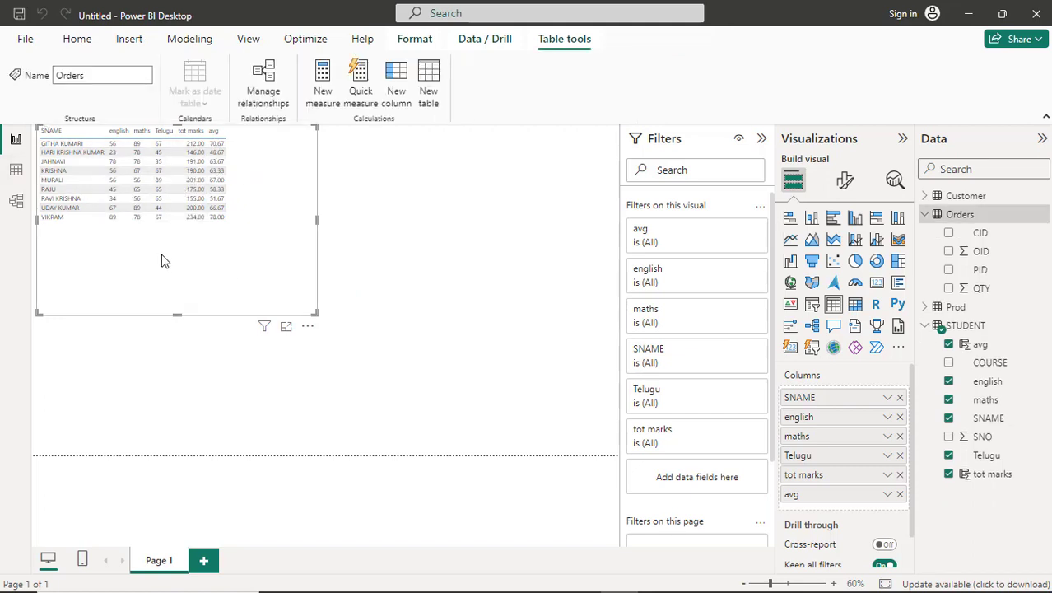
Step: Examine the rows of the Orders and STUDENT tables, including the maths and avg columns, and return to the report page
click(16, 173)
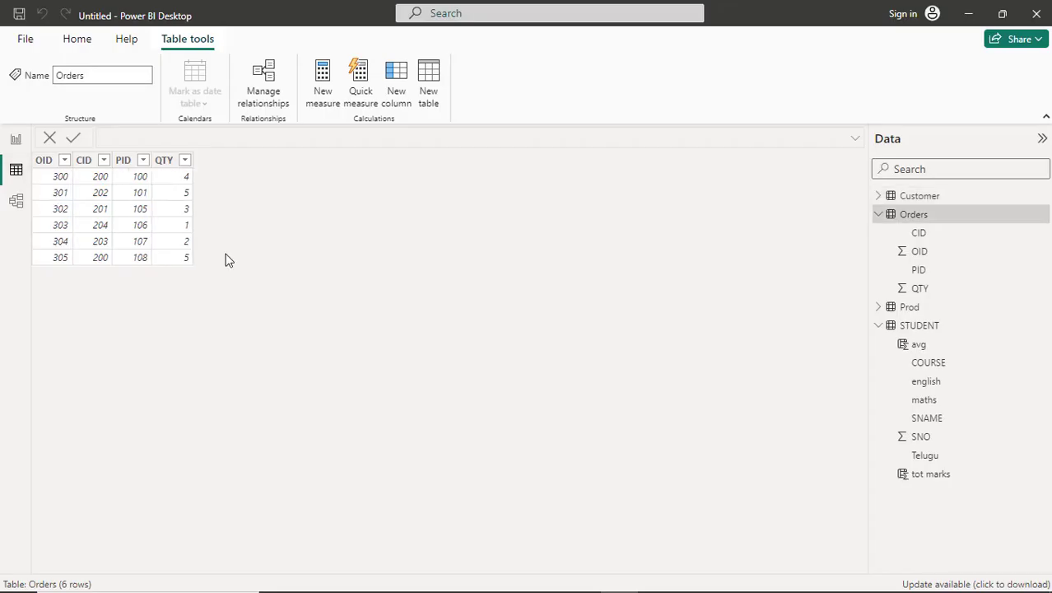
click(919, 326)
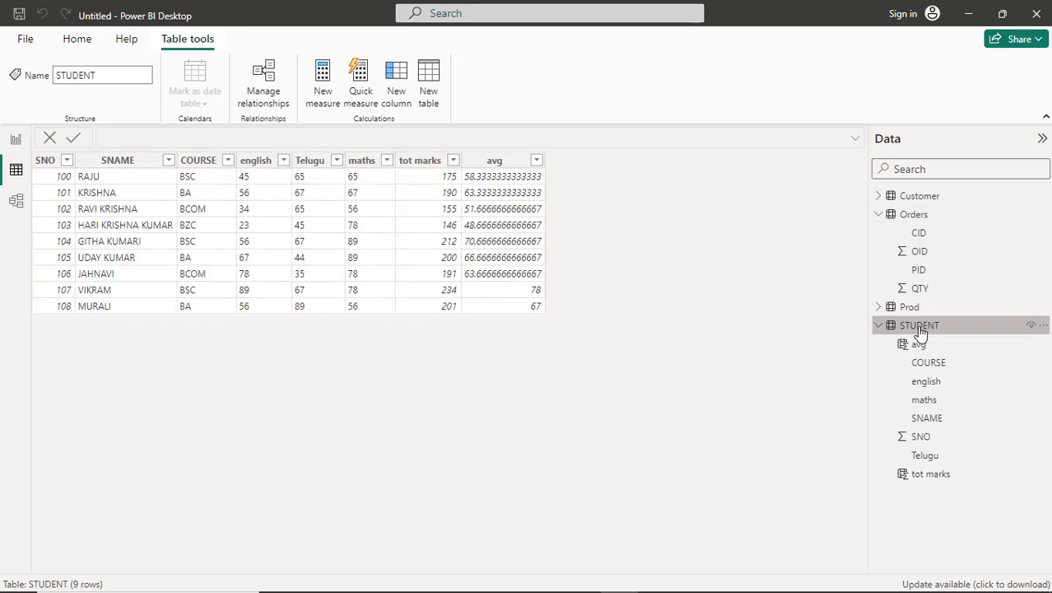
click(362, 208)
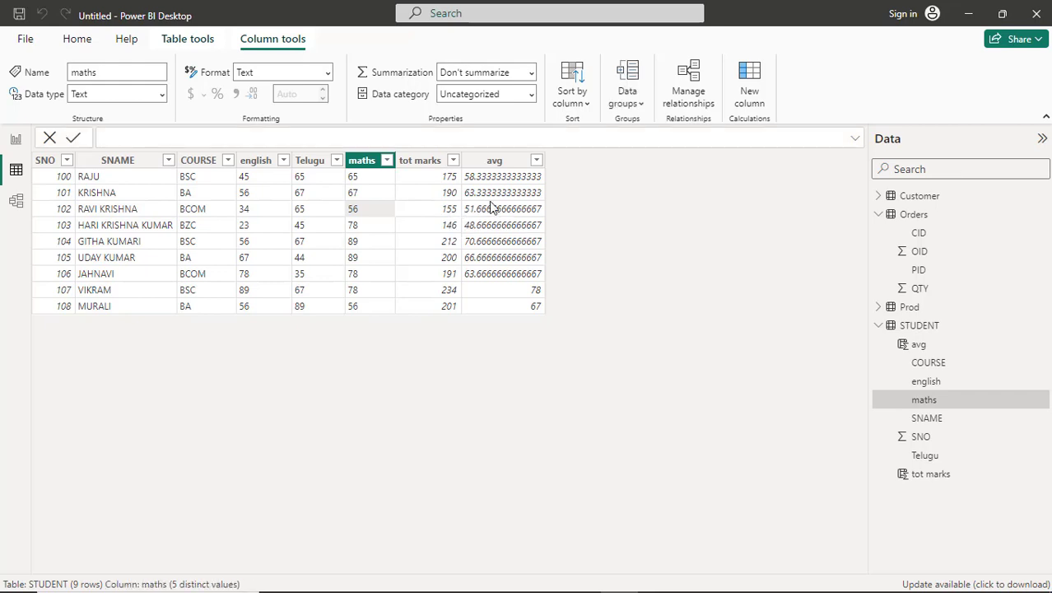
click(497, 257)
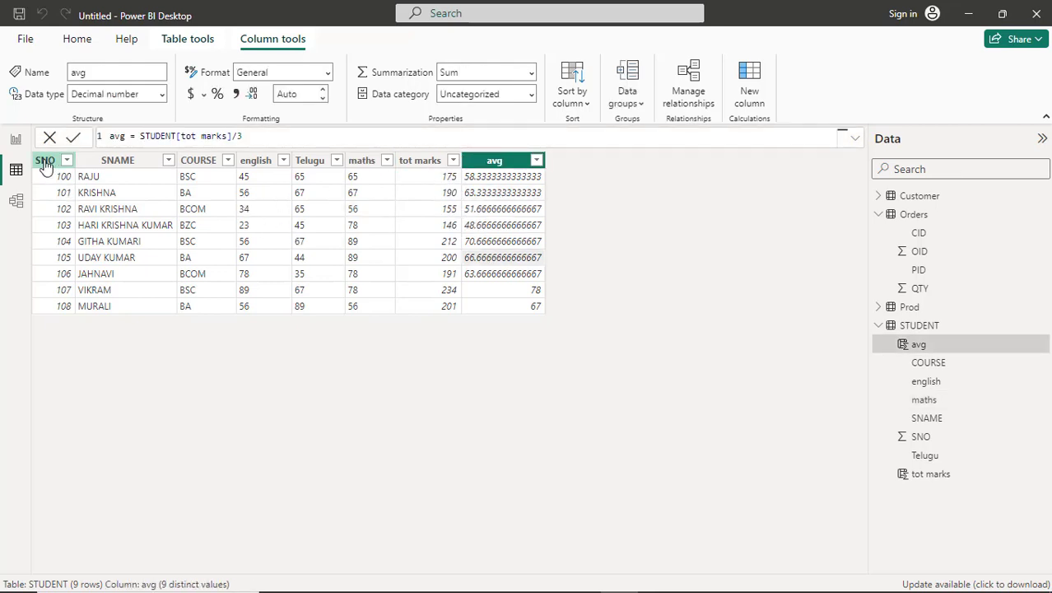
click(17, 140)
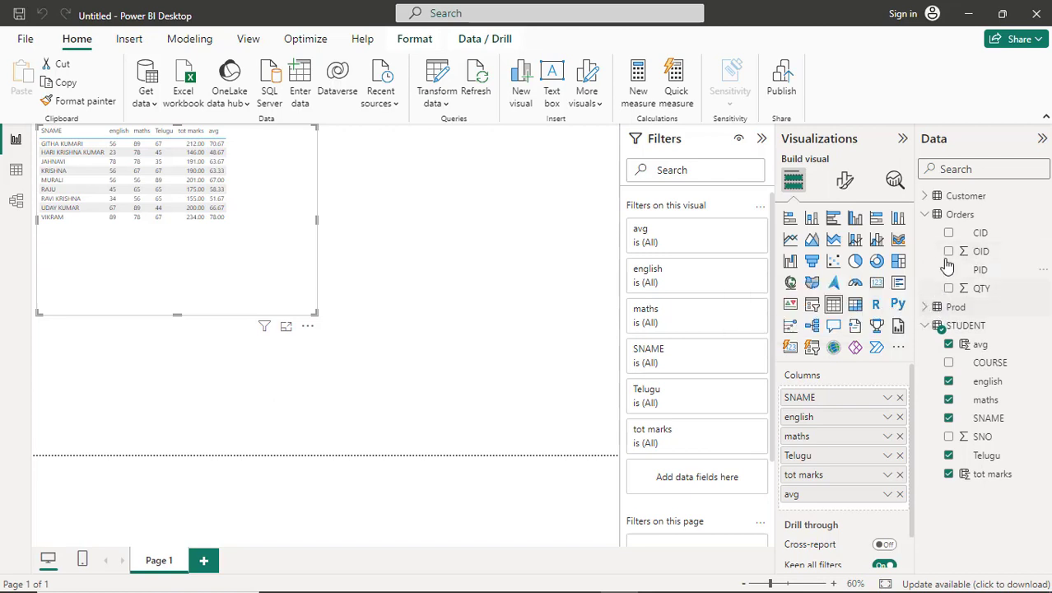
Step: Start a new measure in the Orders table and name it sum of qty
right_click(962, 217)
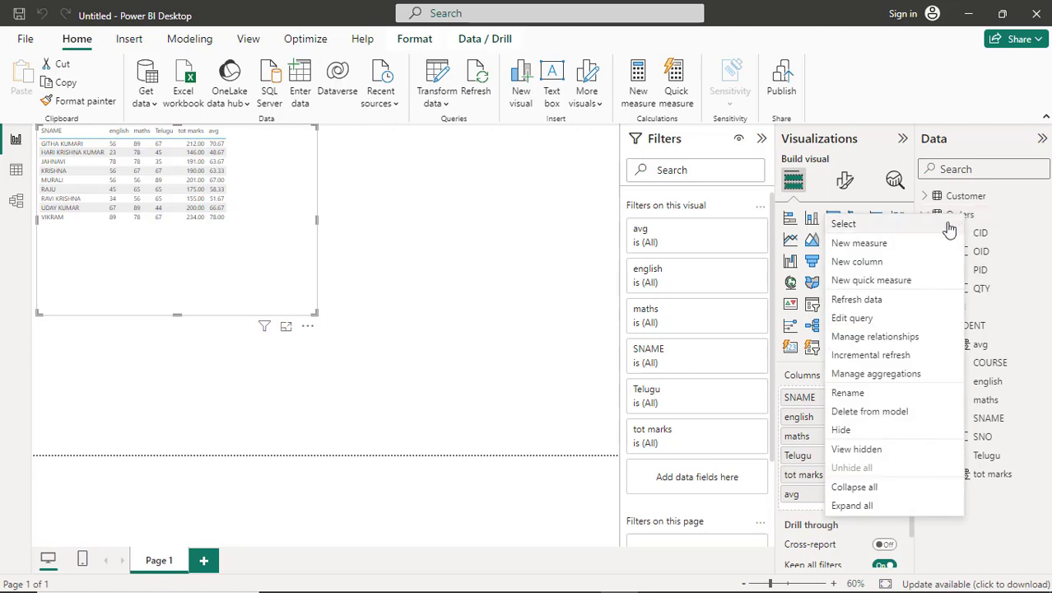
key(Escape)
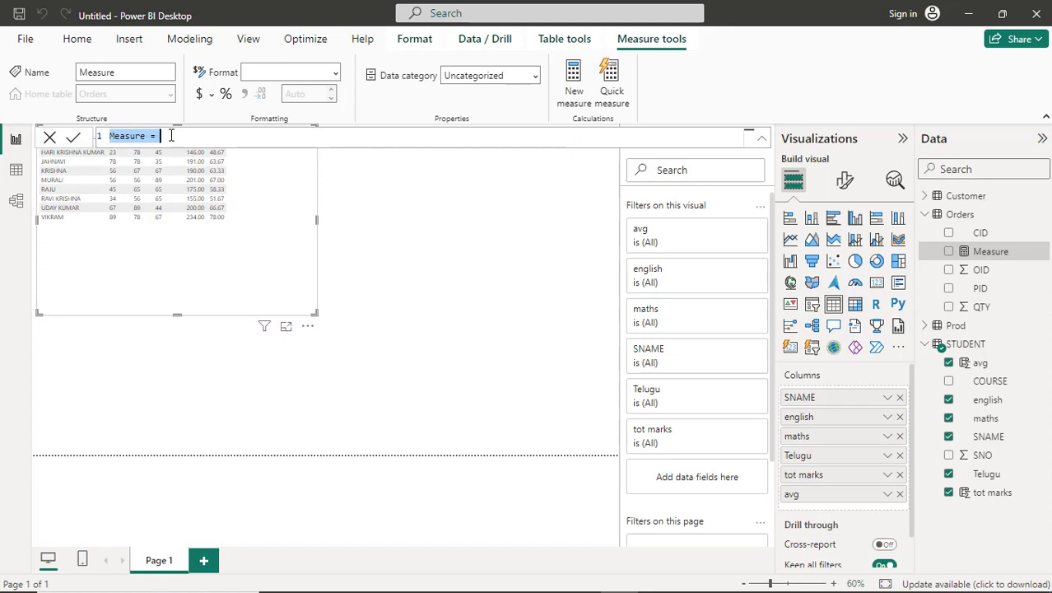
key(BackSpace)
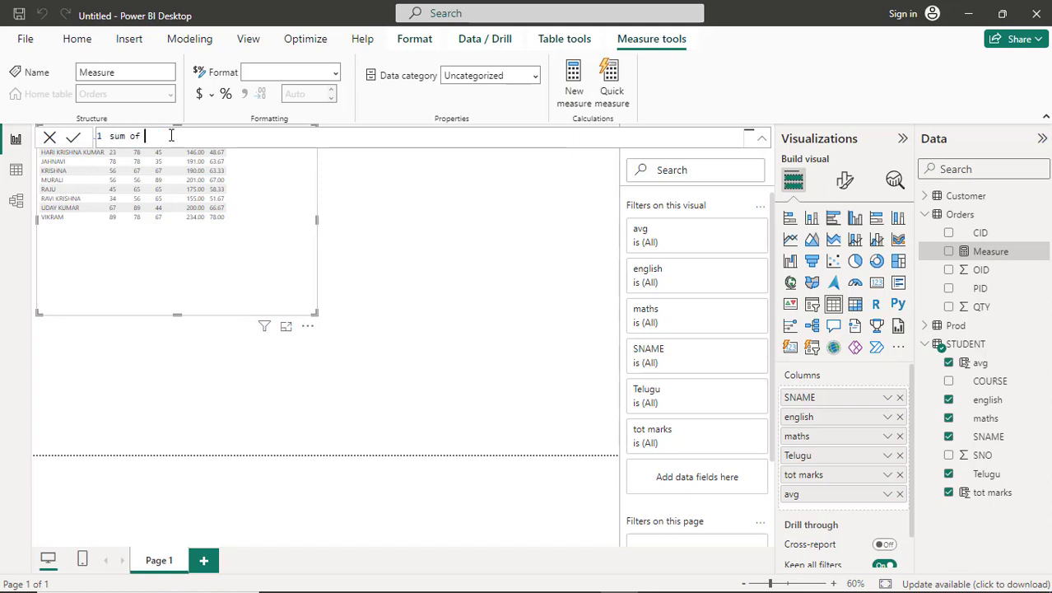
text(sum of c)
Step: Define the new measure as SUM(Orders[QTY]) and commit the formula
text(sum)
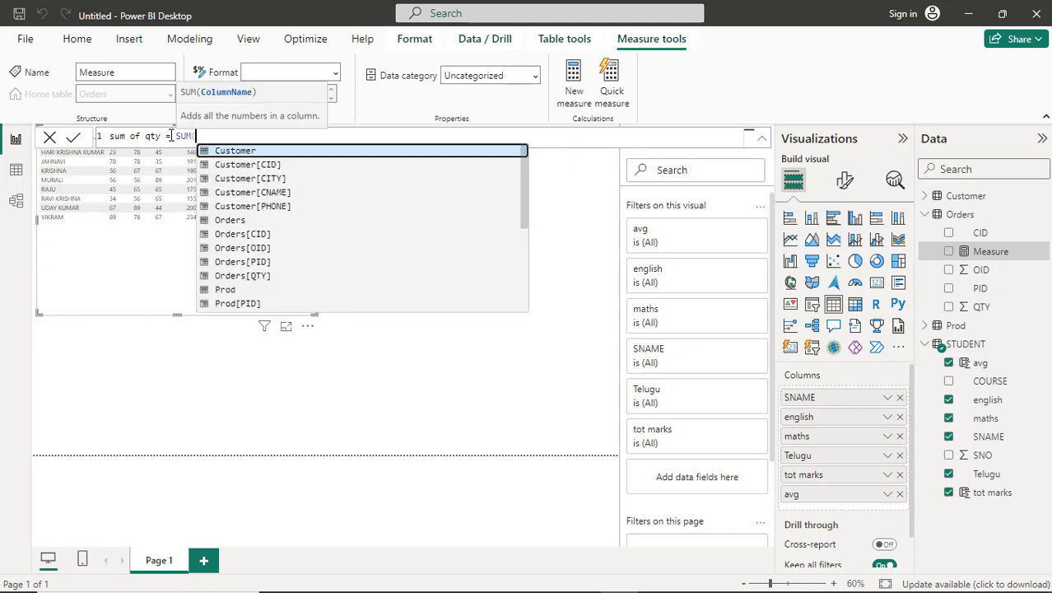
key(Tab)
key(Down)
key(Down)
key(Down)
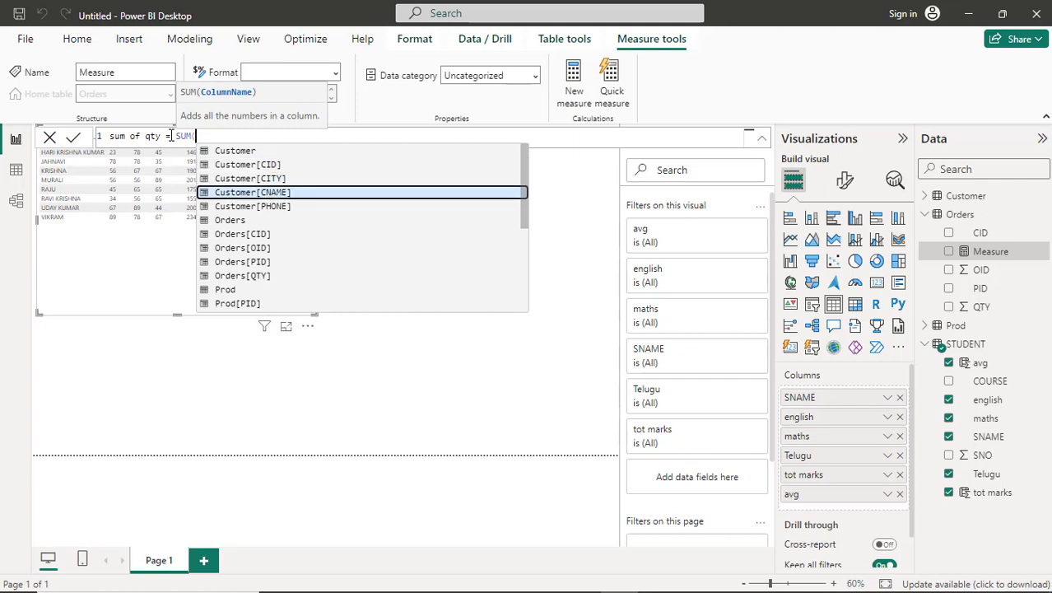
key(Down)
key(Down)
key(Down)
key(Down)
key(Down)
key(Down)
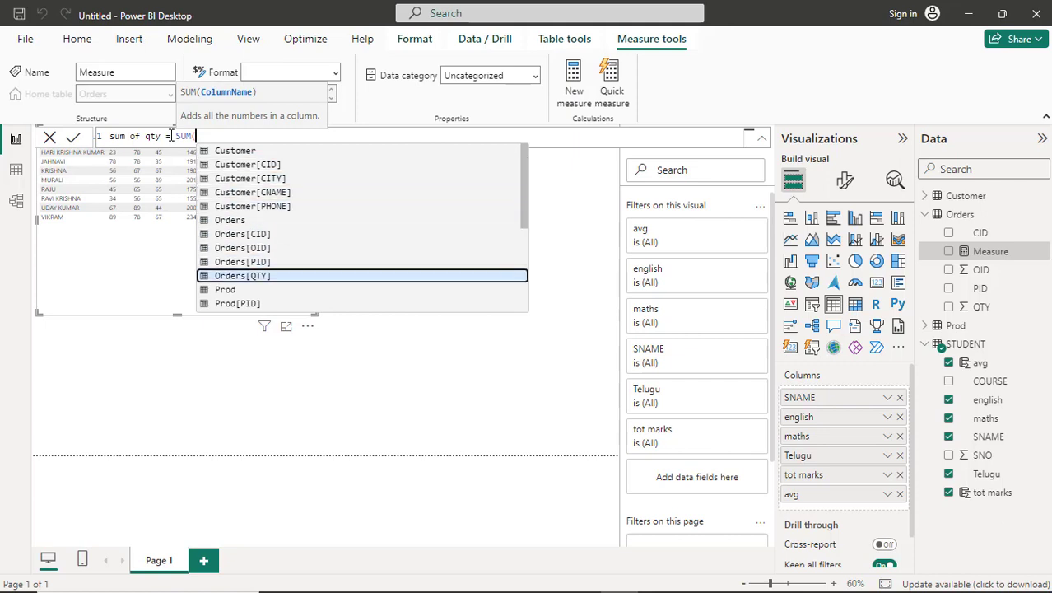
key(Tab)
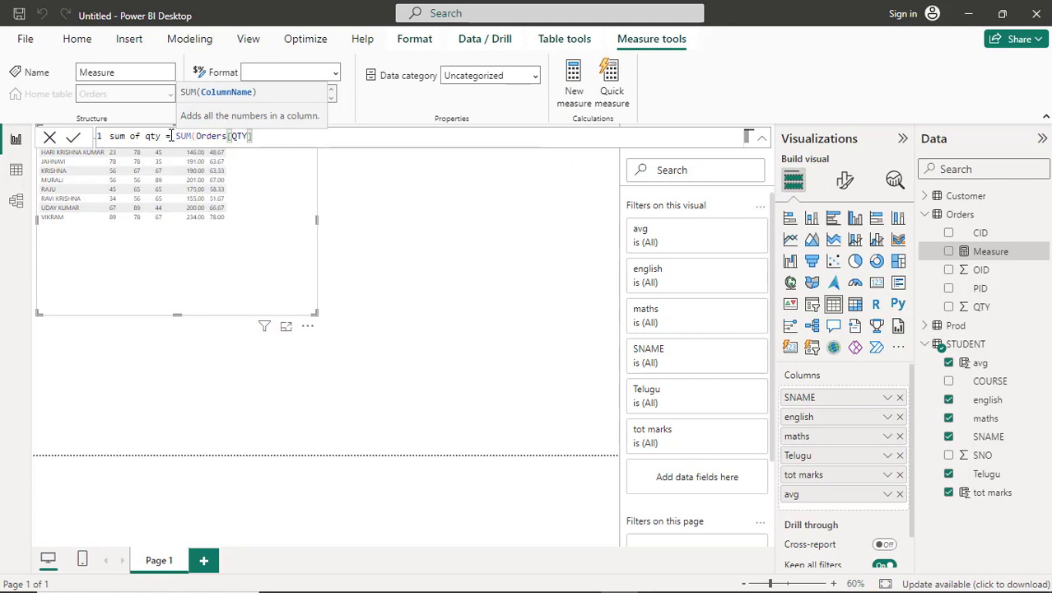
text()))
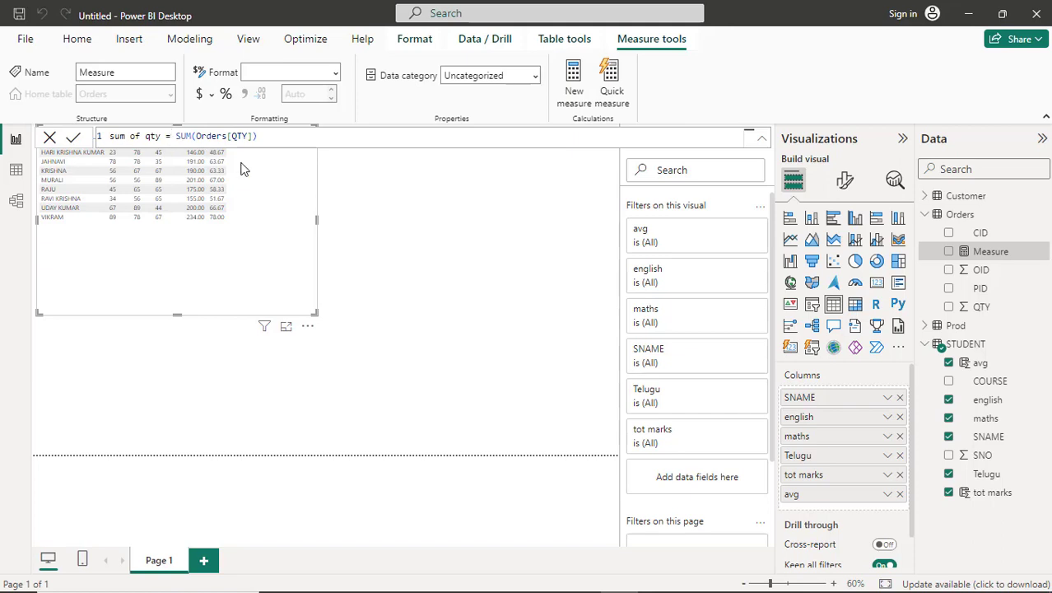
key(Return)
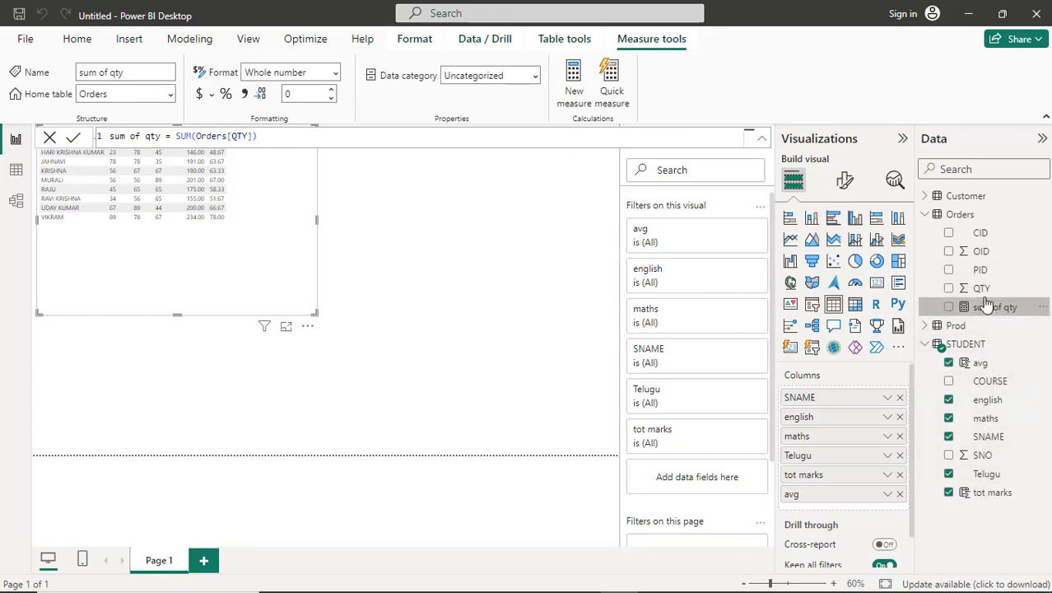
Step: Check the Orders table's data for the new measure and return to the report page
click(17, 173)
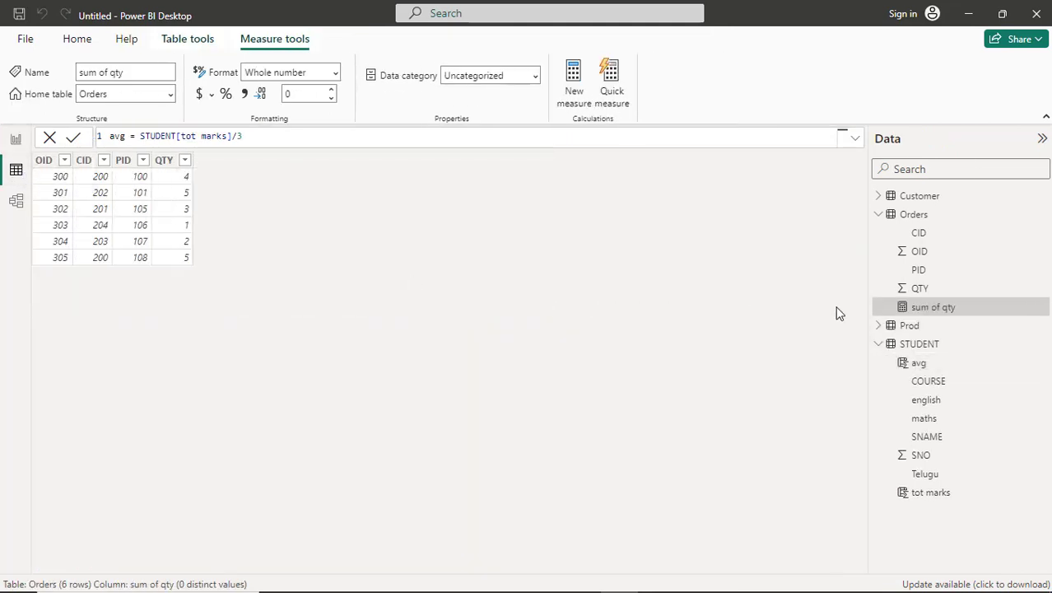
click(911, 216)
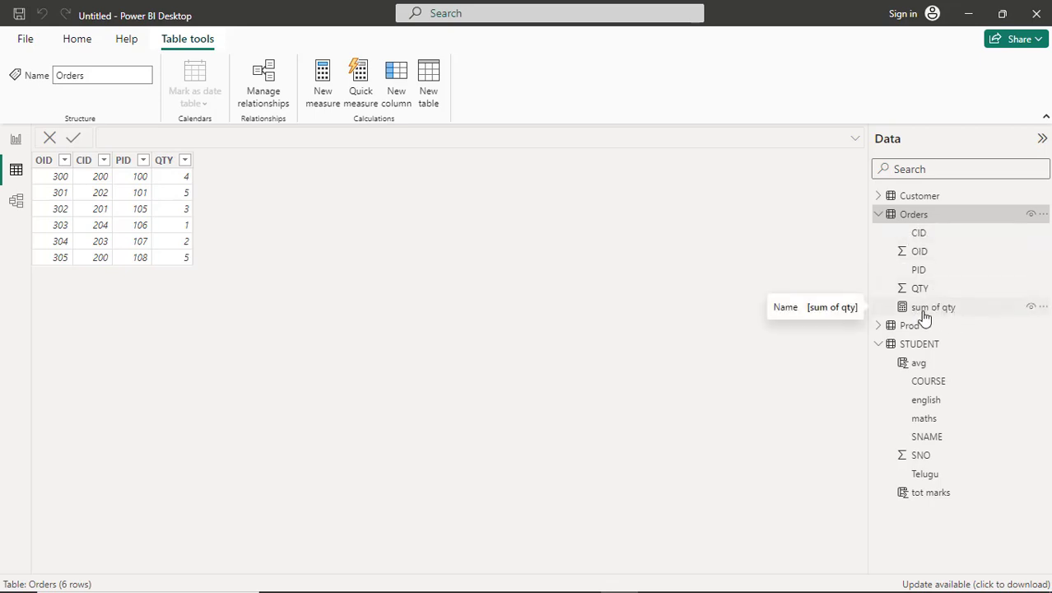
click(16, 140)
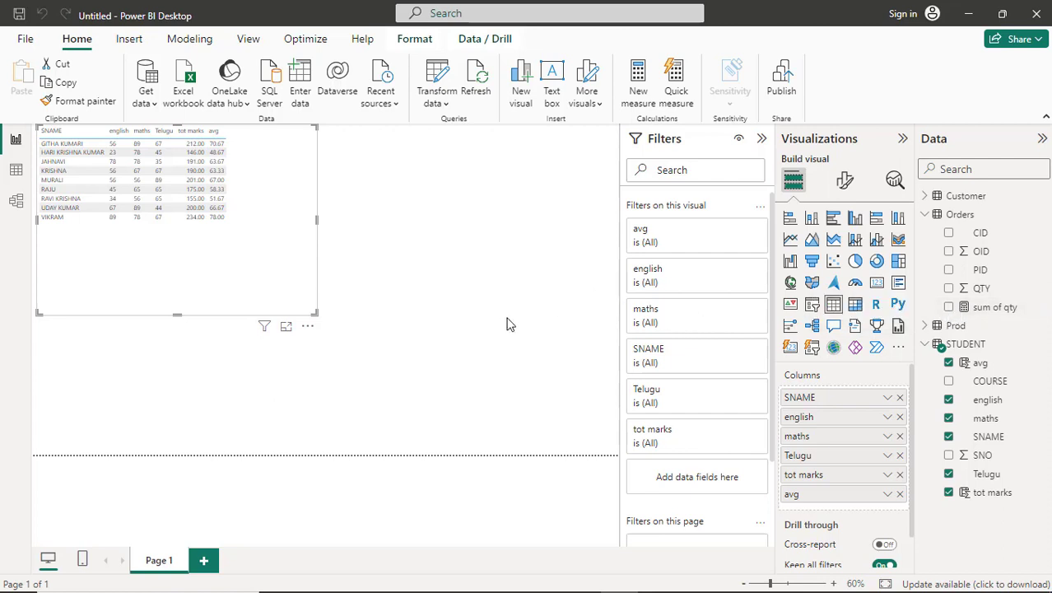
Step: Remove all student fields from the table visual: SNAME, english, maths, Telugu, tot marks and avg
click(899, 397)
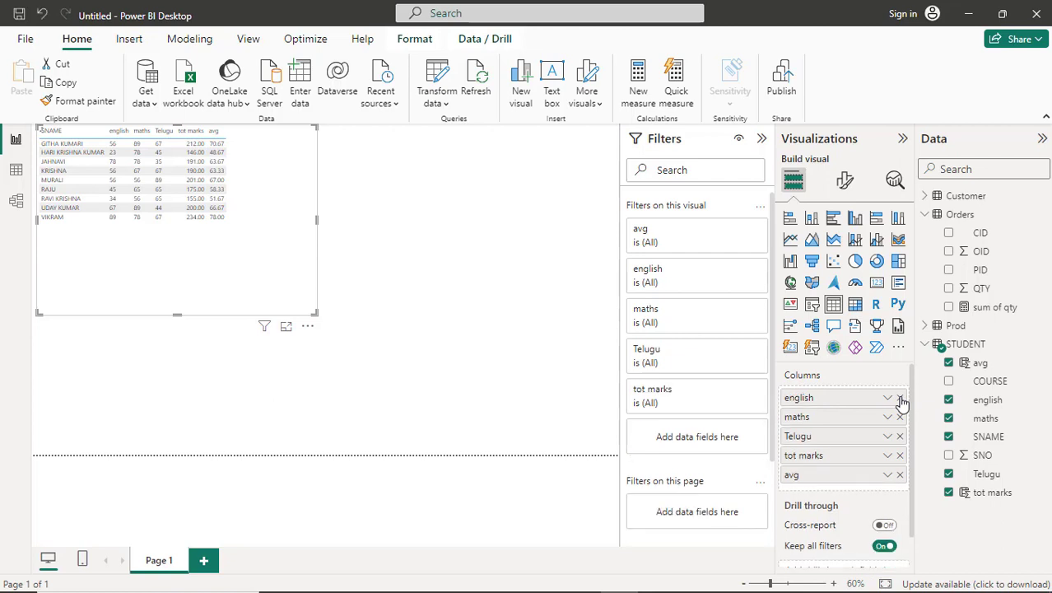
click(900, 397)
click(900, 398)
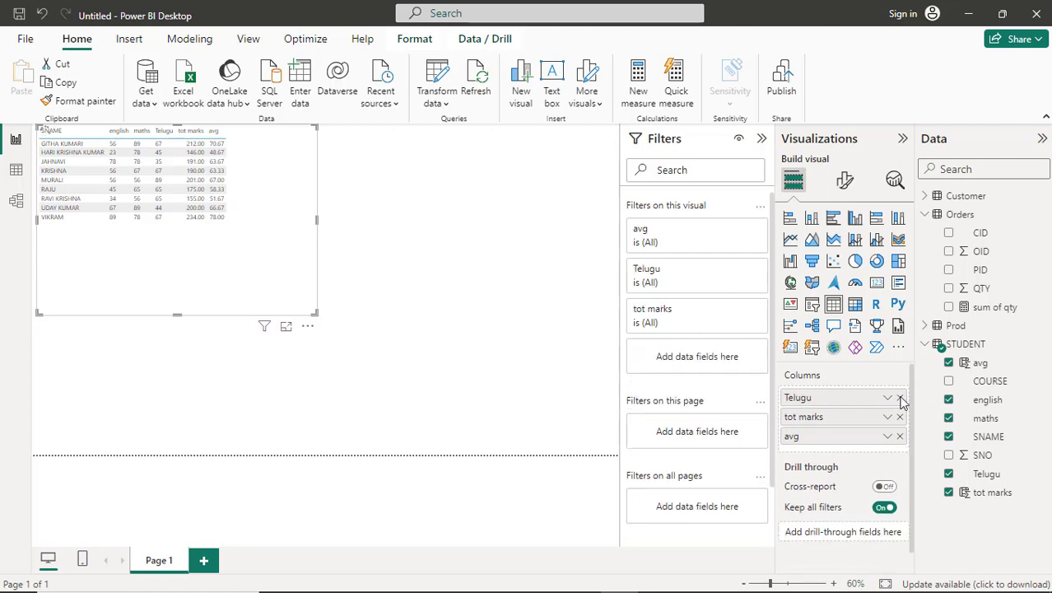
click(899, 398)
click(899, 398)
click(900, 398)
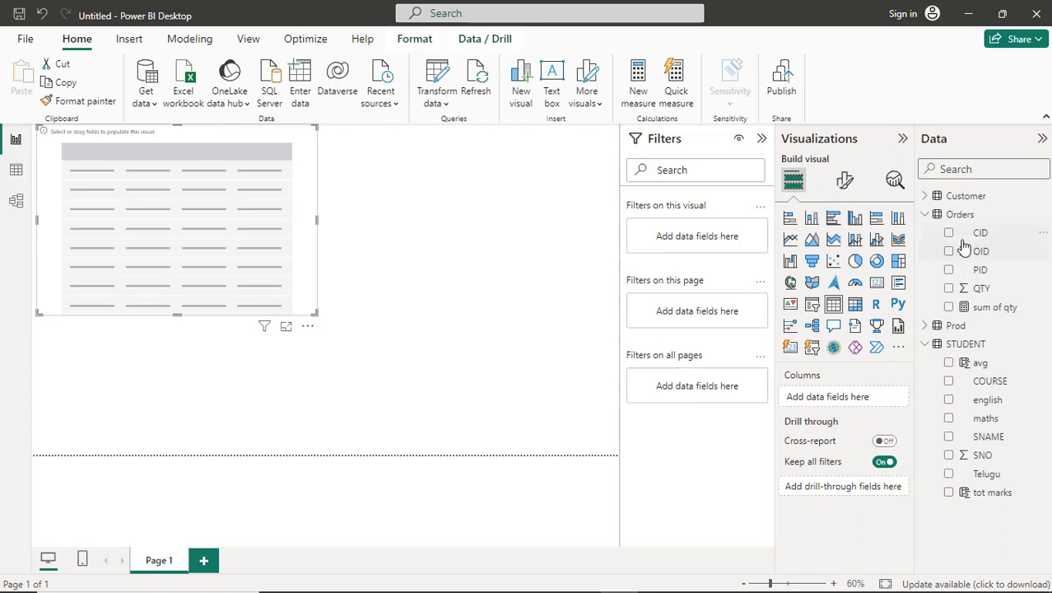
Step: Fill the table visual with CID, OID, PID, QTY and sum of qty from Orders, setting QTY to Don't summarize
drag(979, 269, 829, 398)
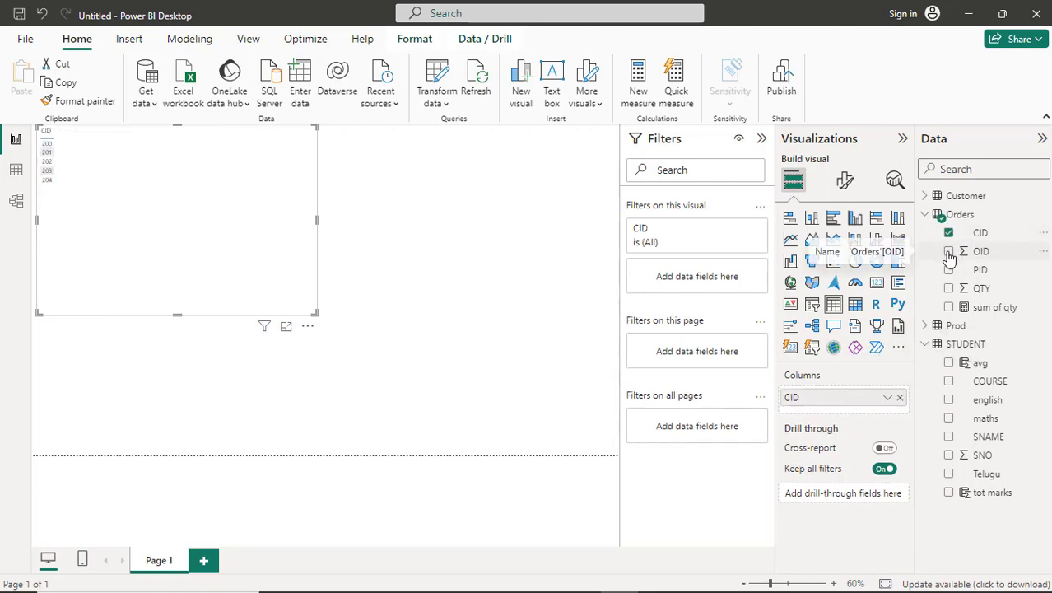
drag(949, 258, 829, 403)
drag(976, 269, 848, 429)
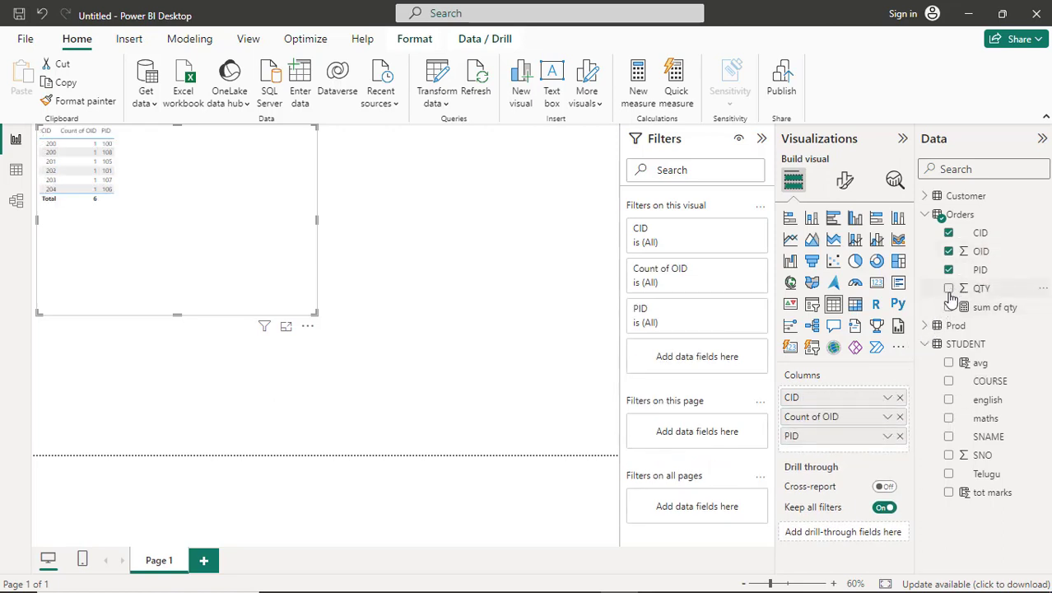
drag(951, 295, 845, 439)
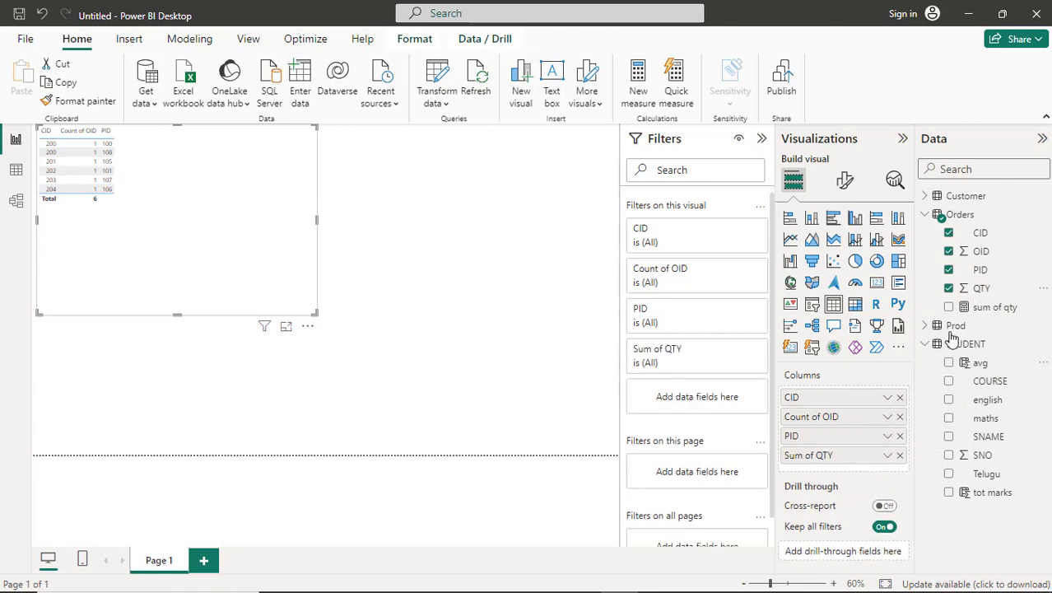
drag(950, 310, 858, 462)
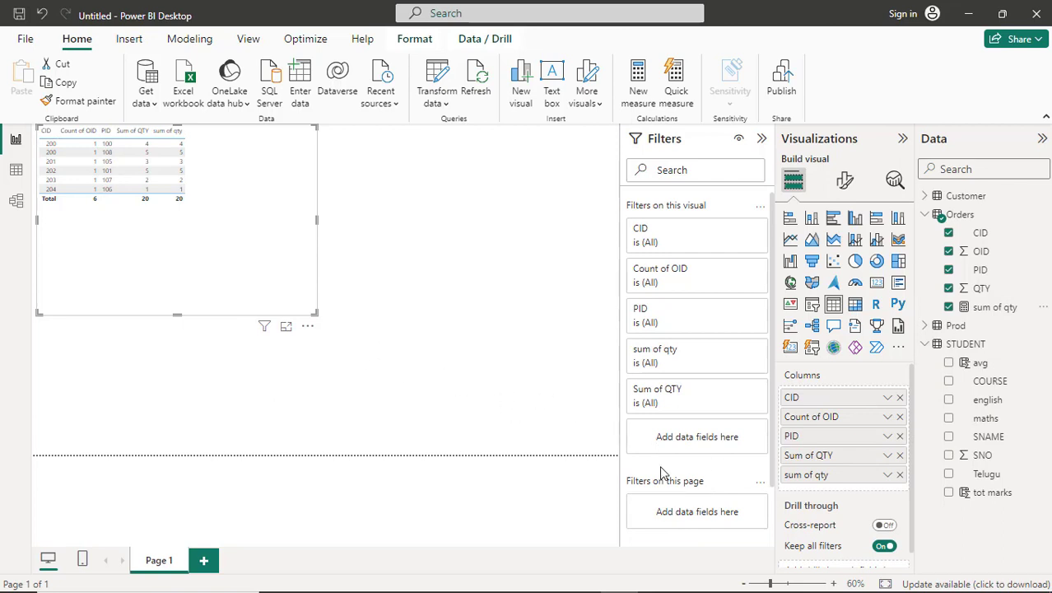
click(888, 457)
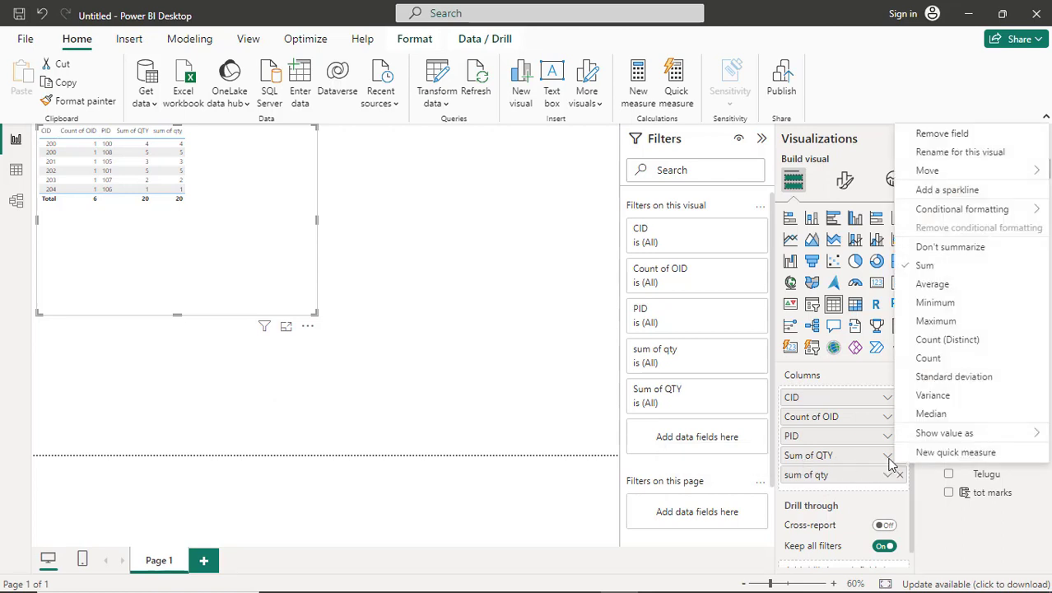
click(933, 254)
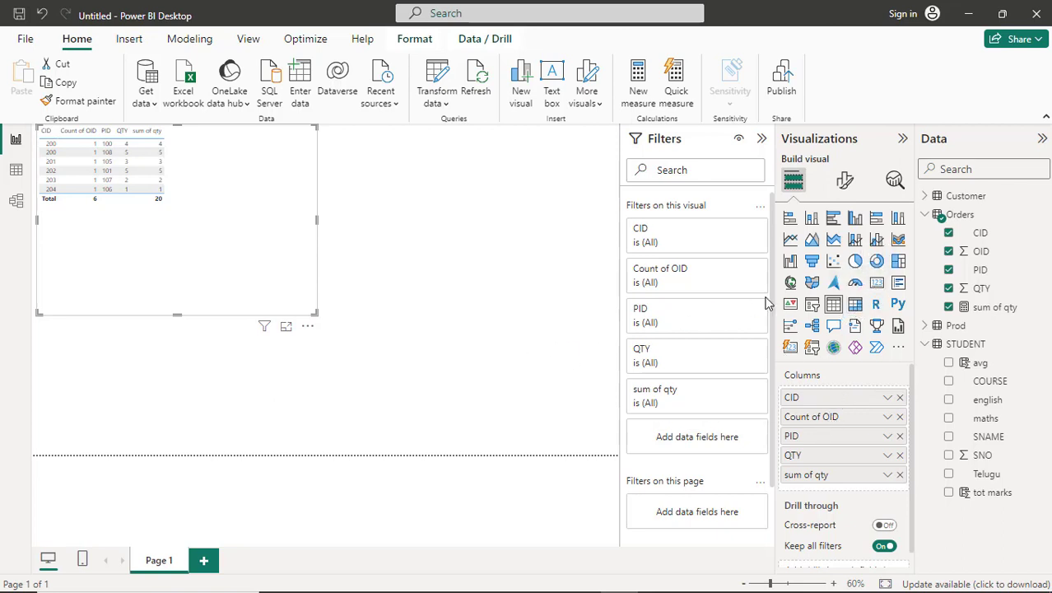
Step: Add a card visual beneath the table, shrink it, and display the sum of qty measure in it
click(876, 285)
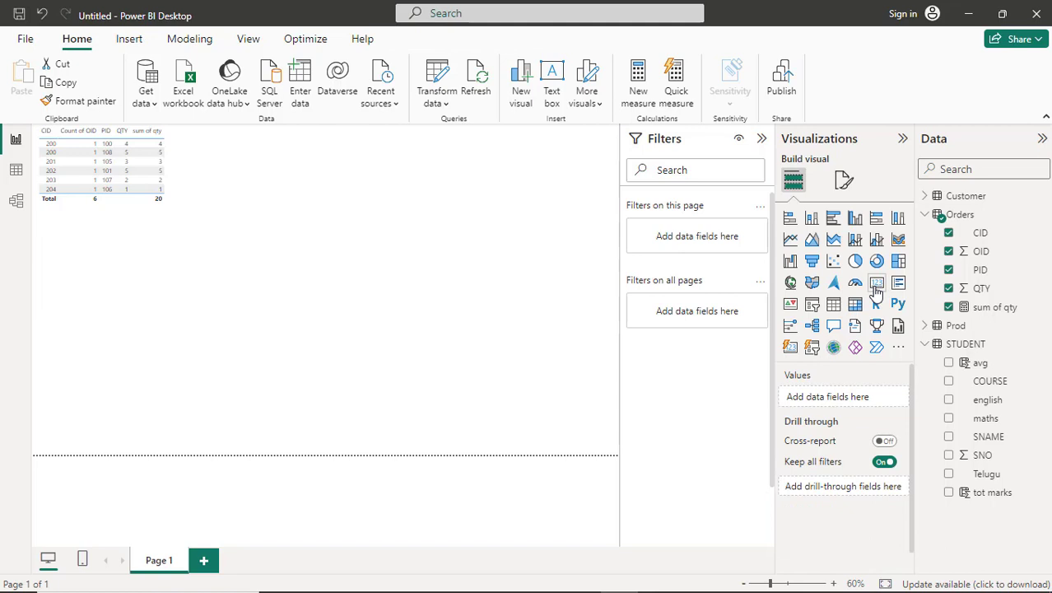
click(877, 287)
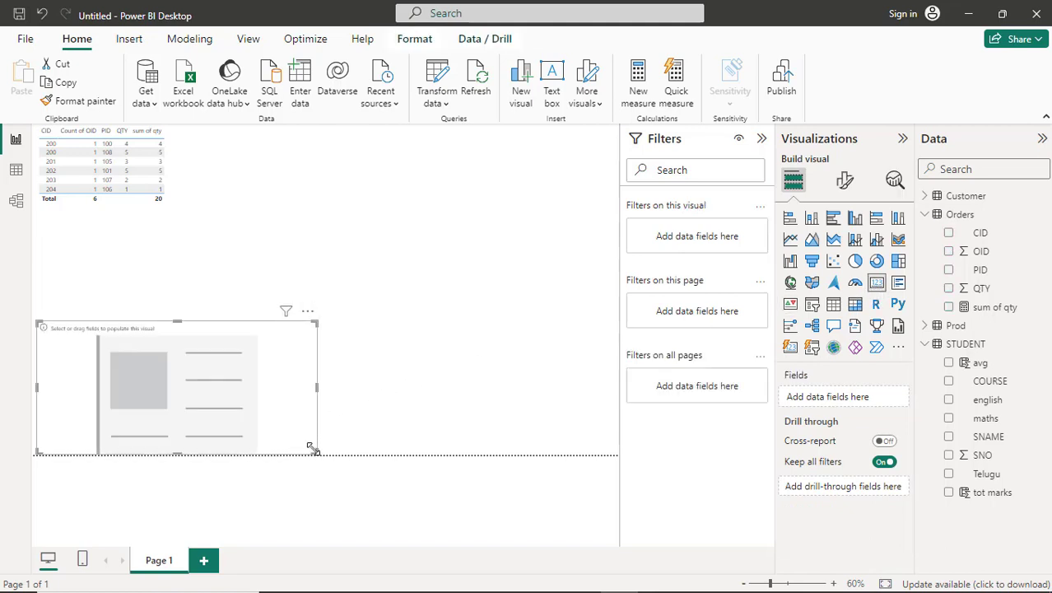
drag(314, 450, 221, 400)
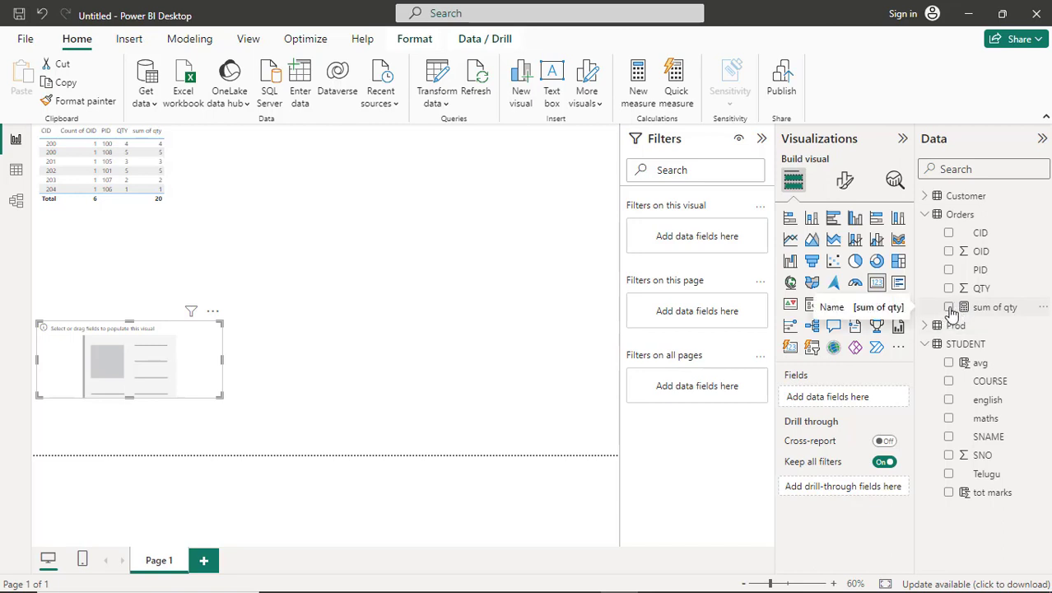
drag(948, 307, 835, 395)
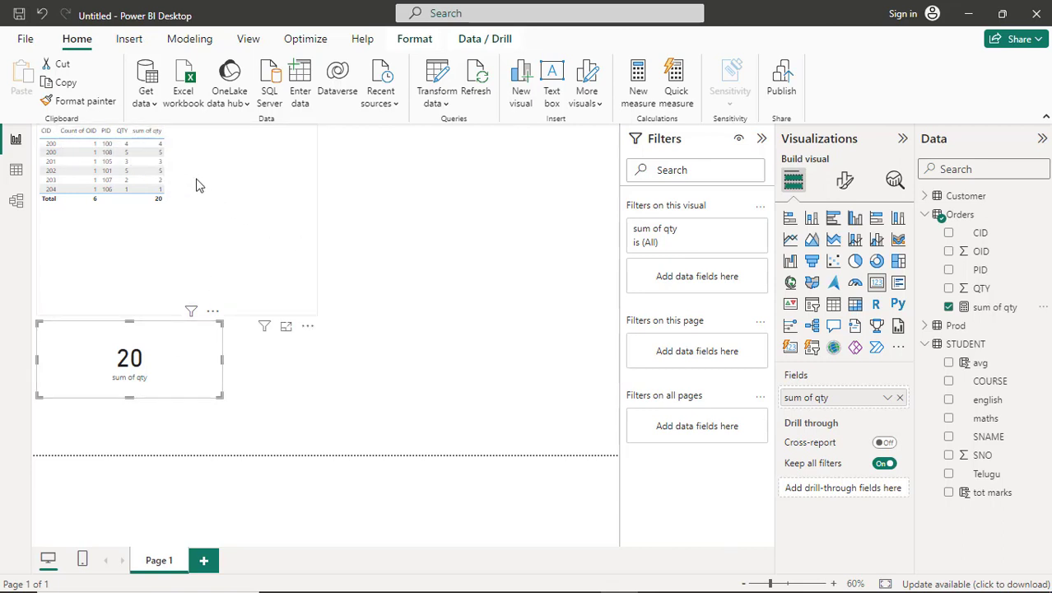
Step: Set the OID column of the table visual to Don't summarize
click(246, 185)
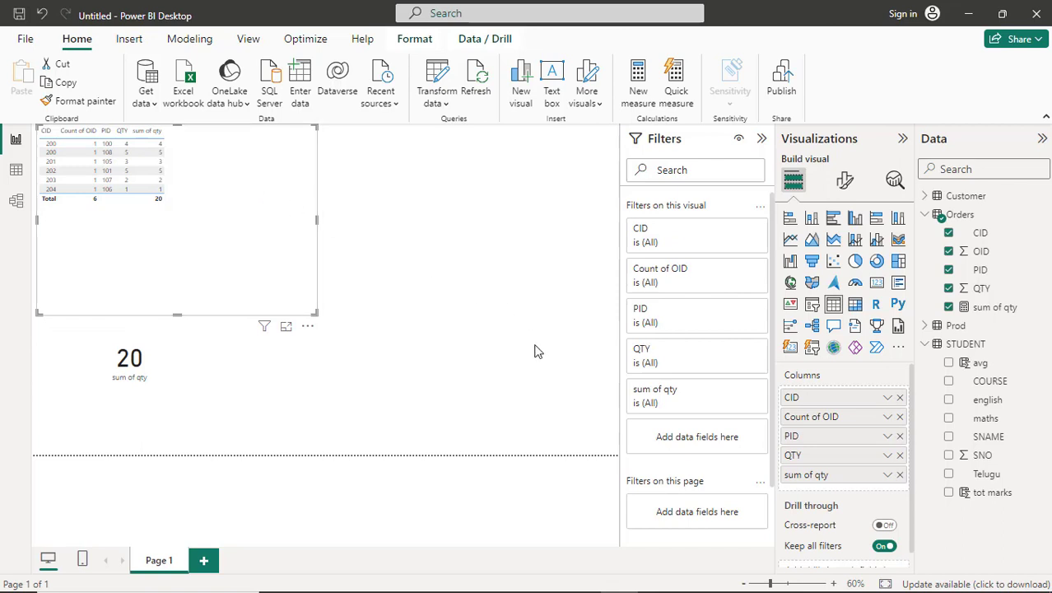
click(888, 417)
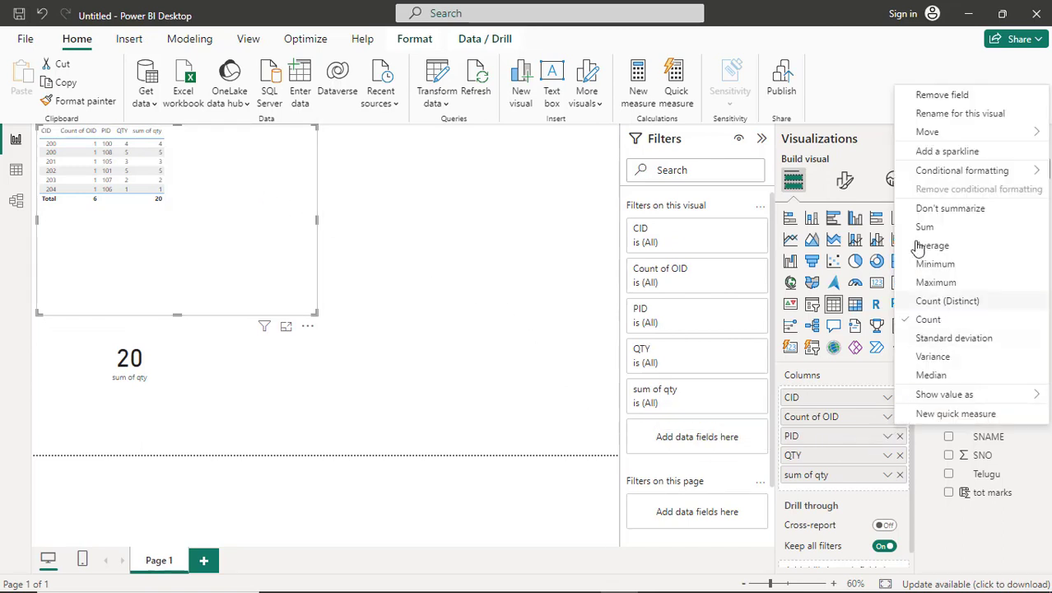
click(920, 211)
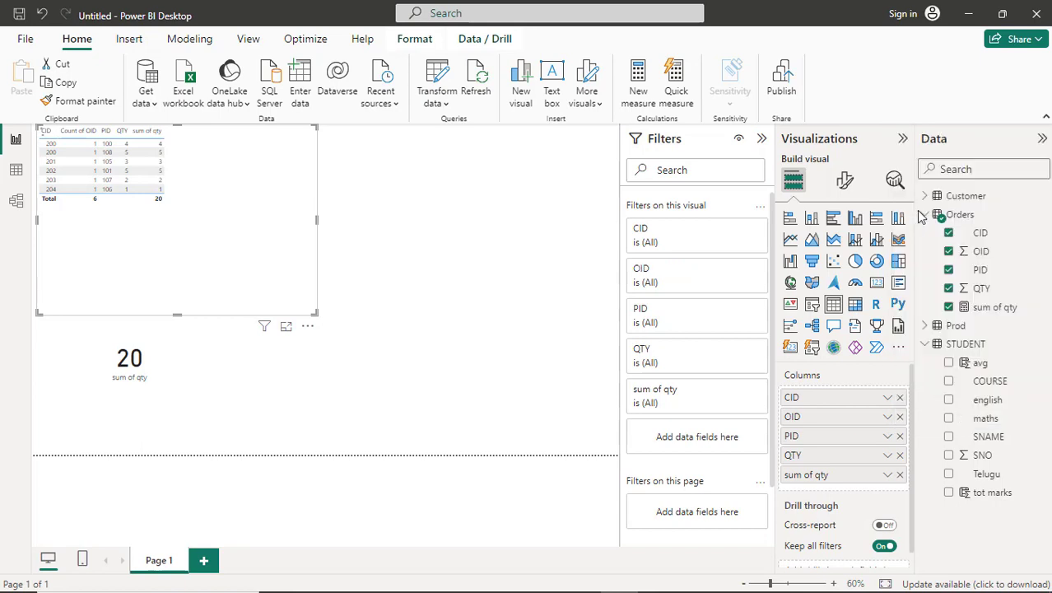
Step: Examine which field options are offered for the sum of qty measure in the table visual
click(888, 478)
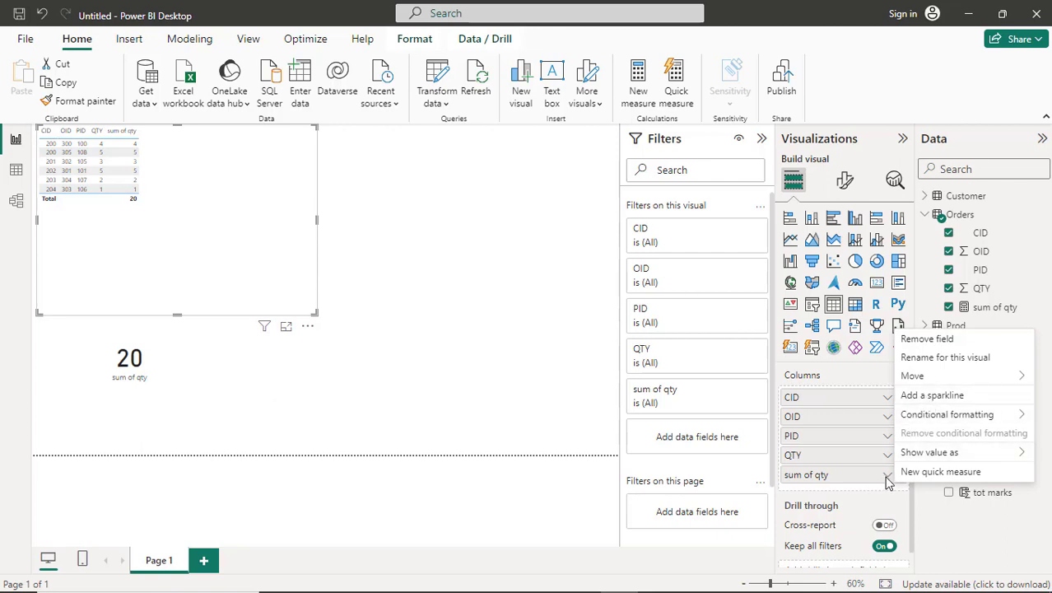
click(888, 479)
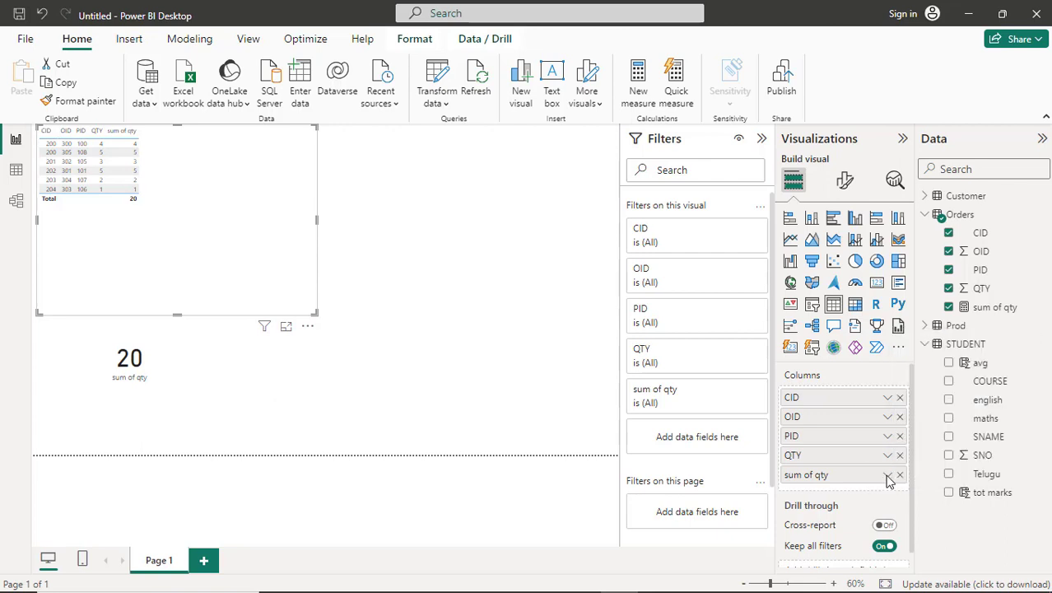
click(888, 479)
click(888, 479)
click(887, 479)
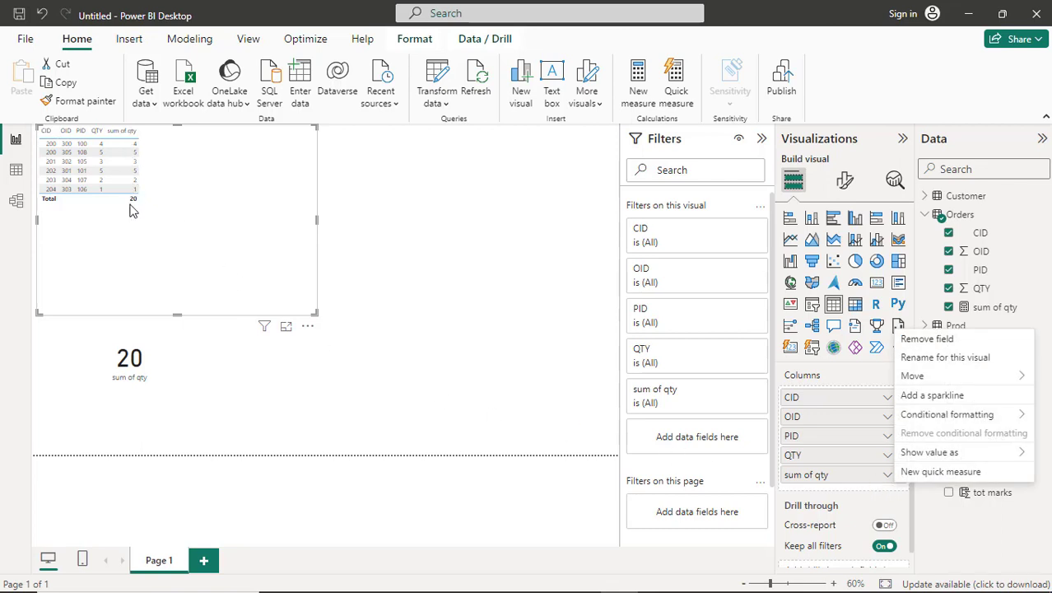
Step: Compare the fields of the card and table visuals, and view the Customer table's field list
click(122, 393)
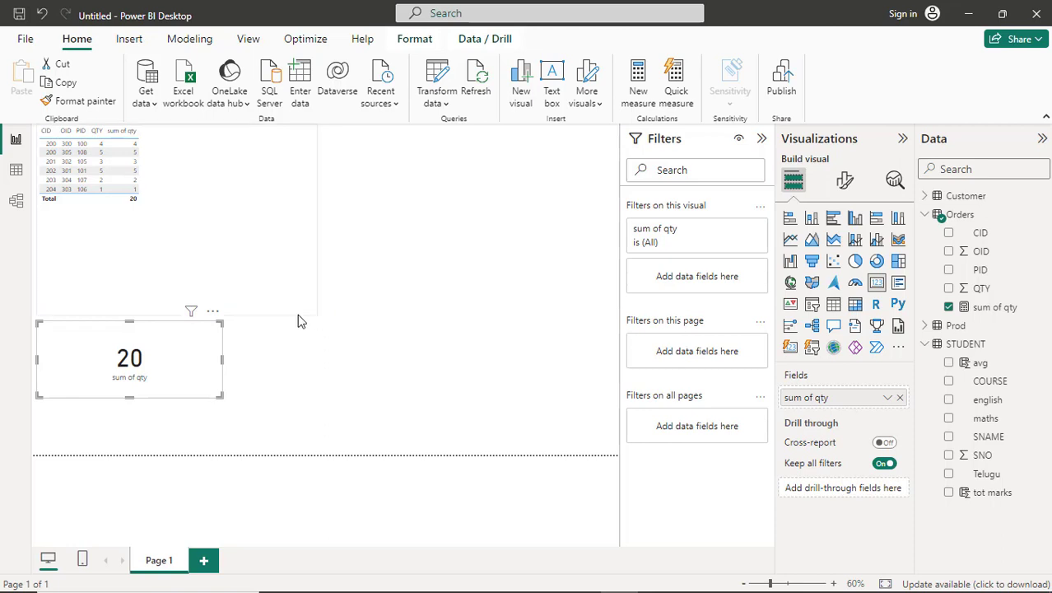
click(160, 200)
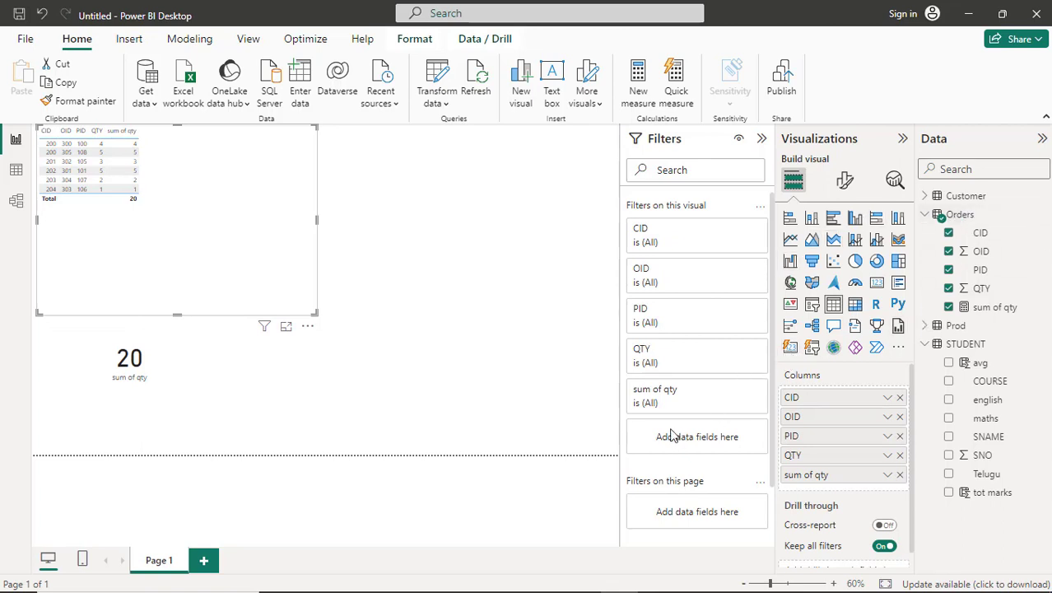
click(926, 199)
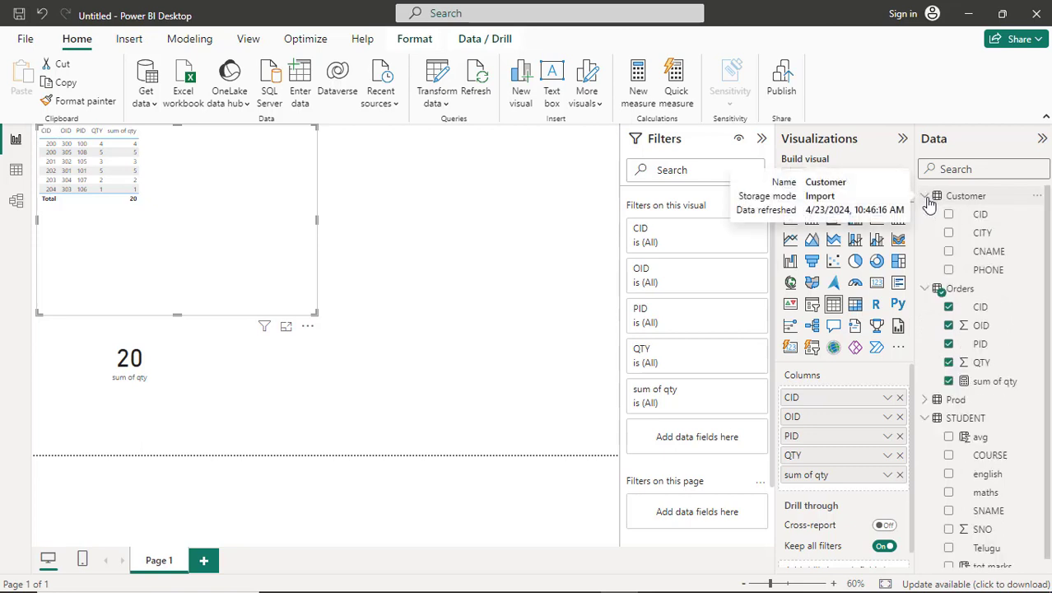
click(927, 199)
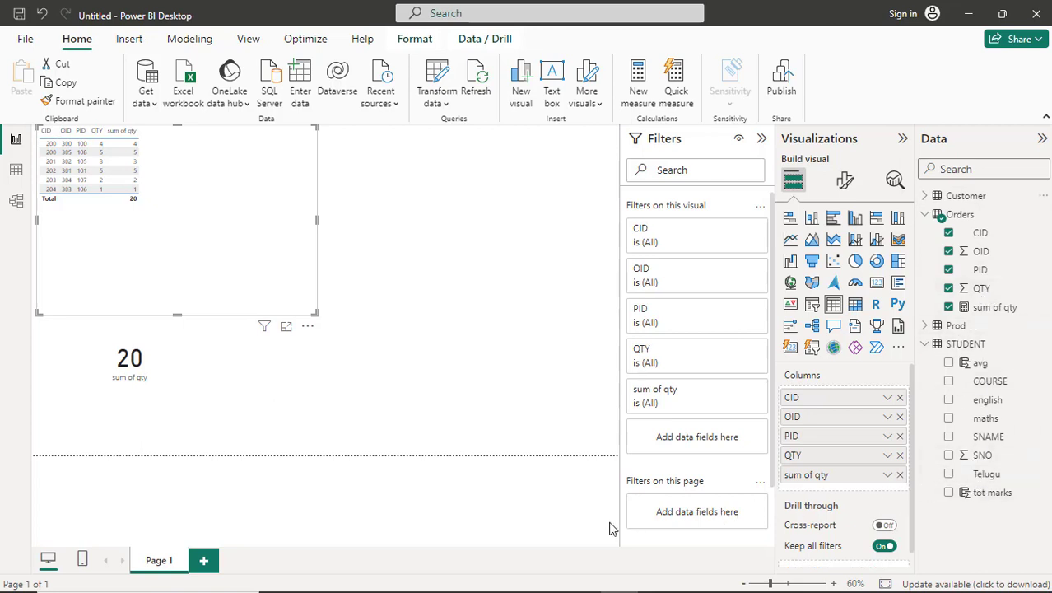
key(alt+Tab)
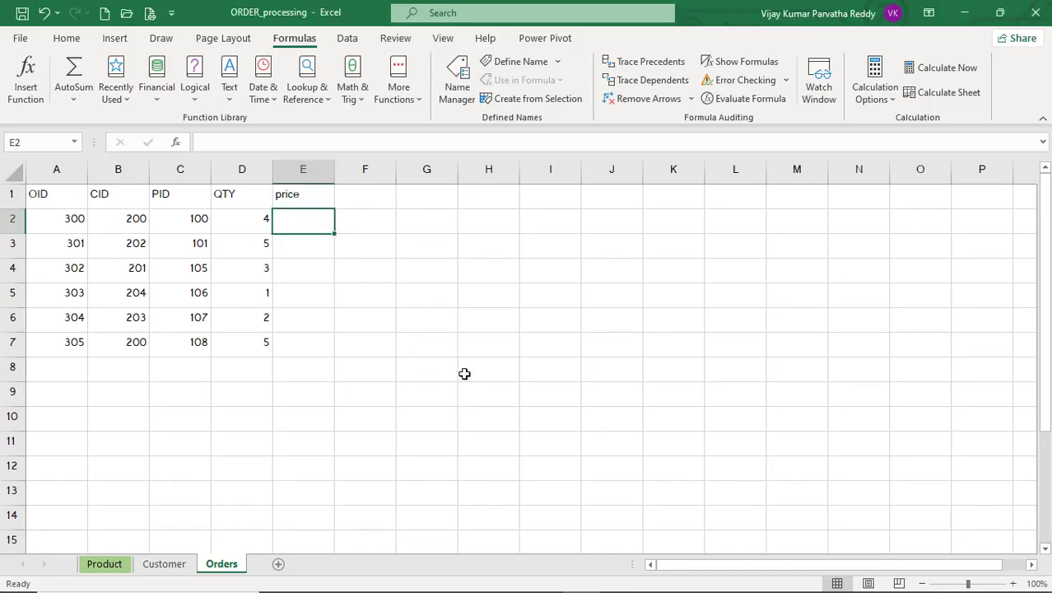
key(alt+Tab)
key(alt+Tab)
key(alt+Tab)
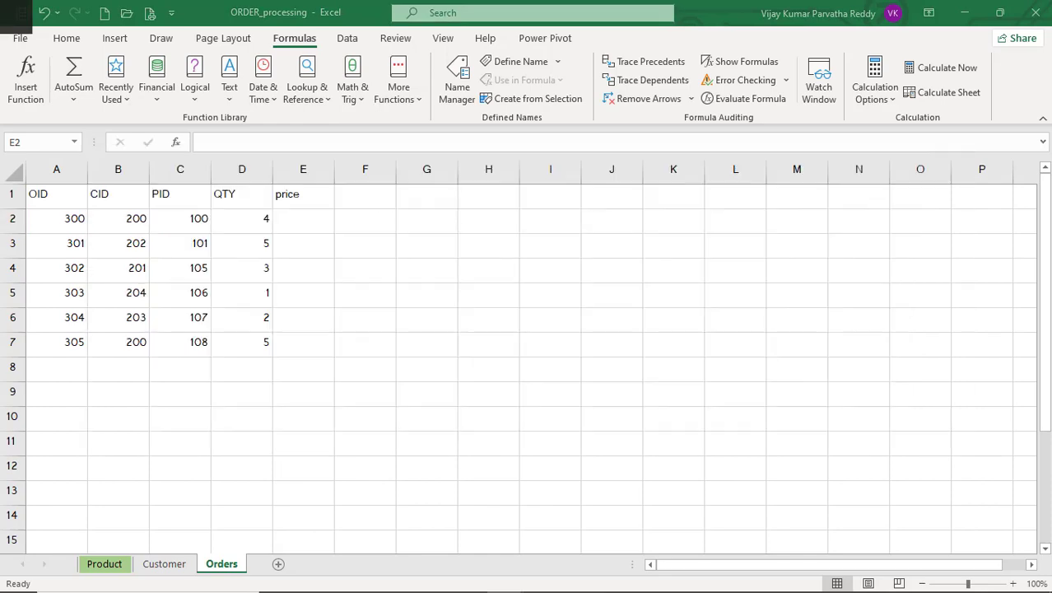
key(Right)
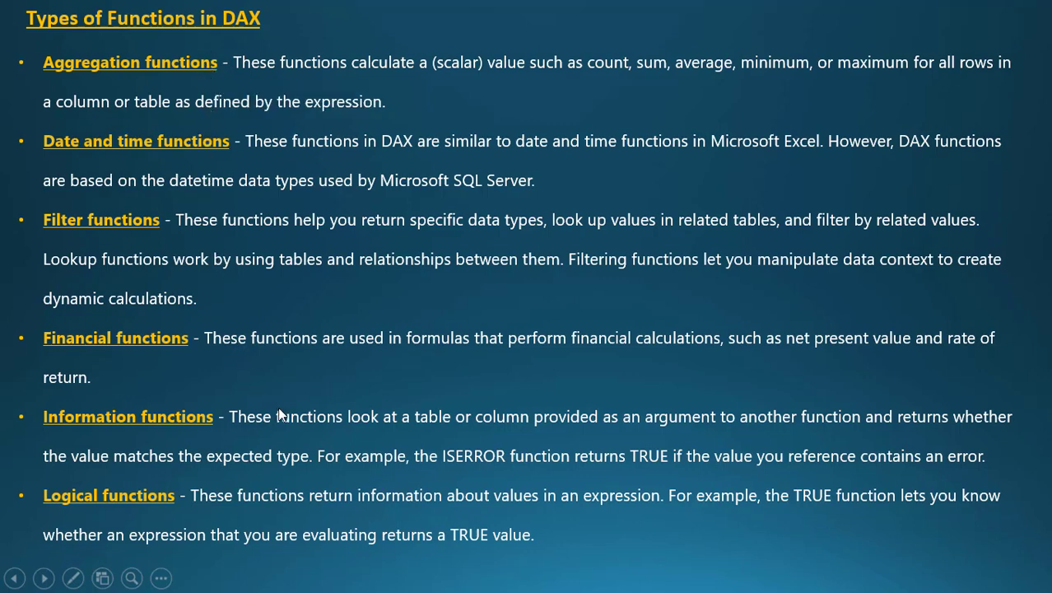
key(Right)
key(Left)
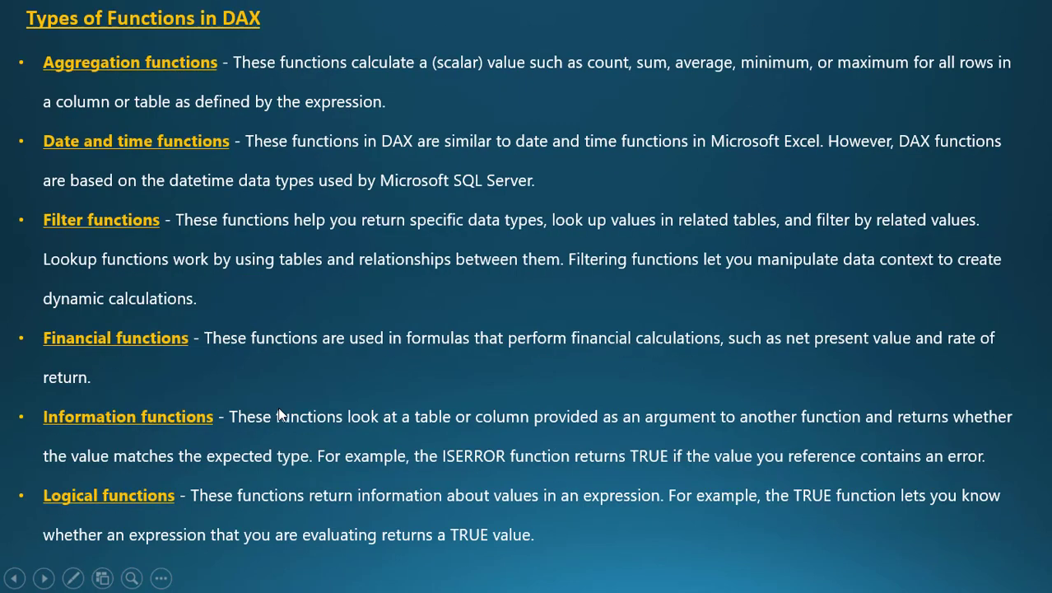